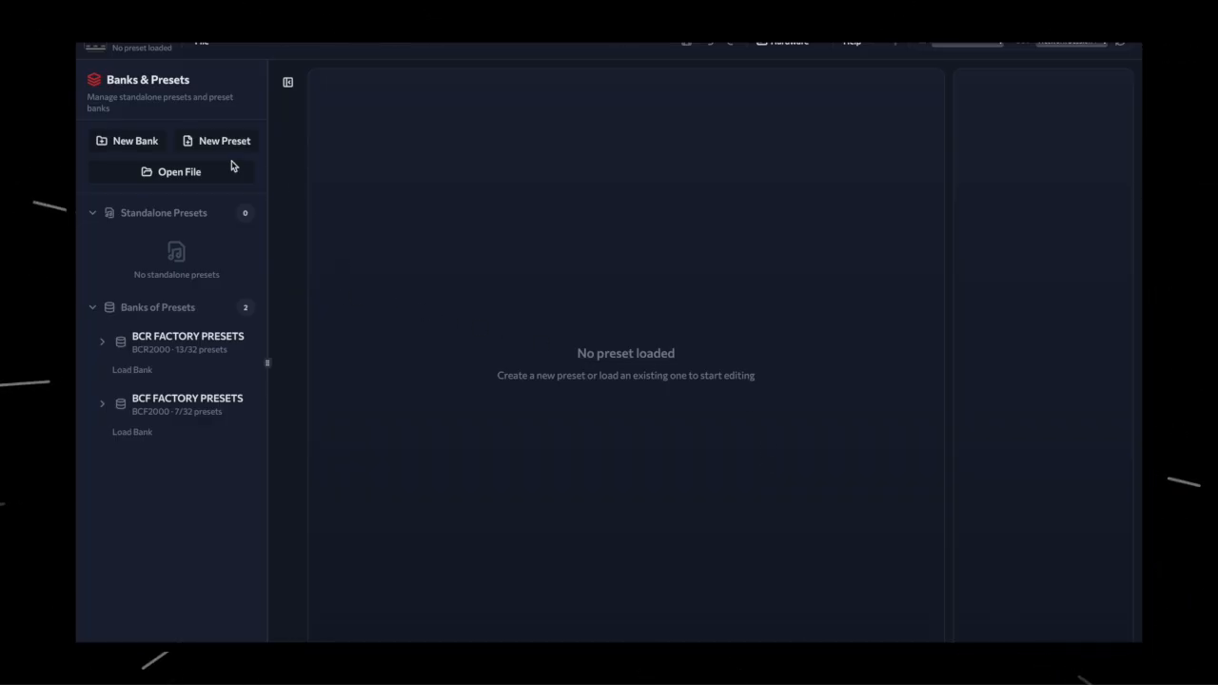
# Create a preset bank named BCR2000-1 for the BCR2000 (Rotary Encoders) and collapse the Banks & Presets sidebar.
pyautogui.click(132, 147)
pyautogui.click(131, 148)
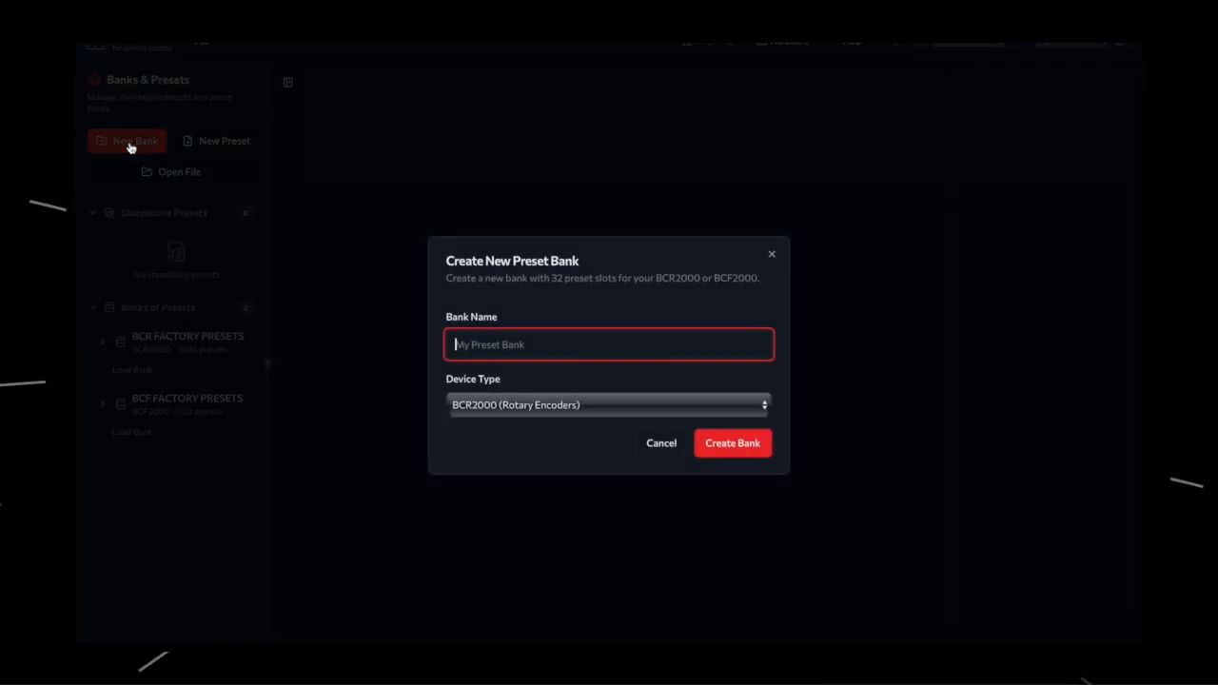
pyautogui.write('BCR2000-1')
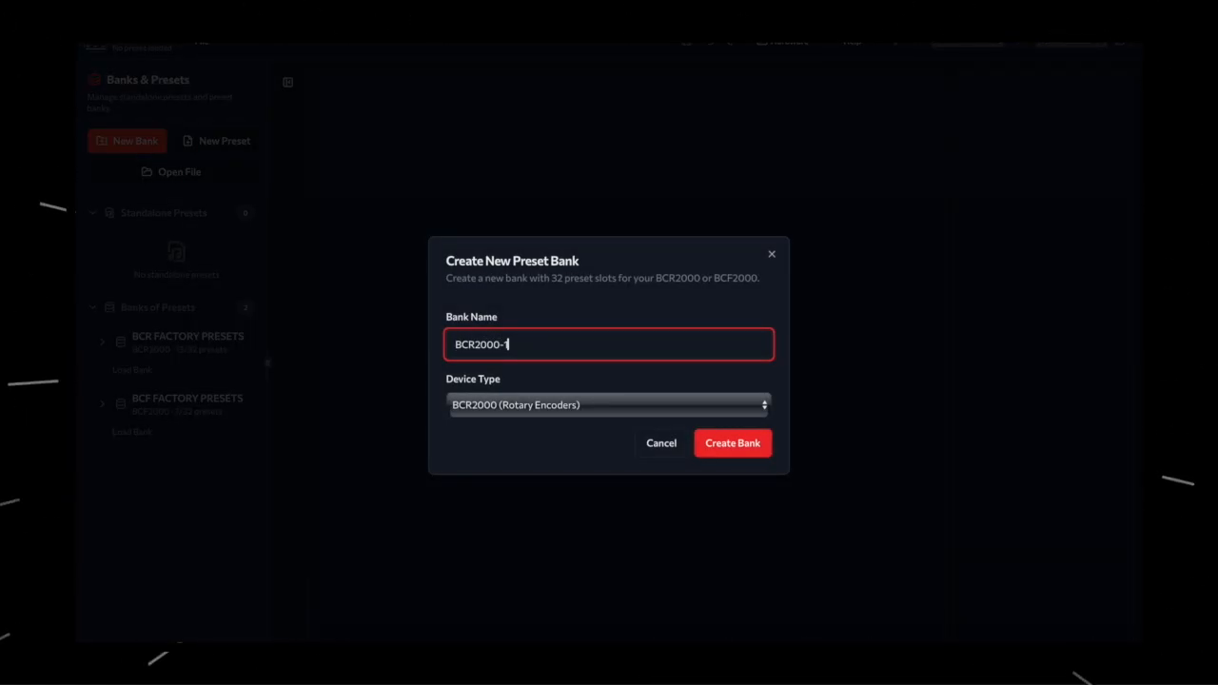
pyautogui.press('Return')
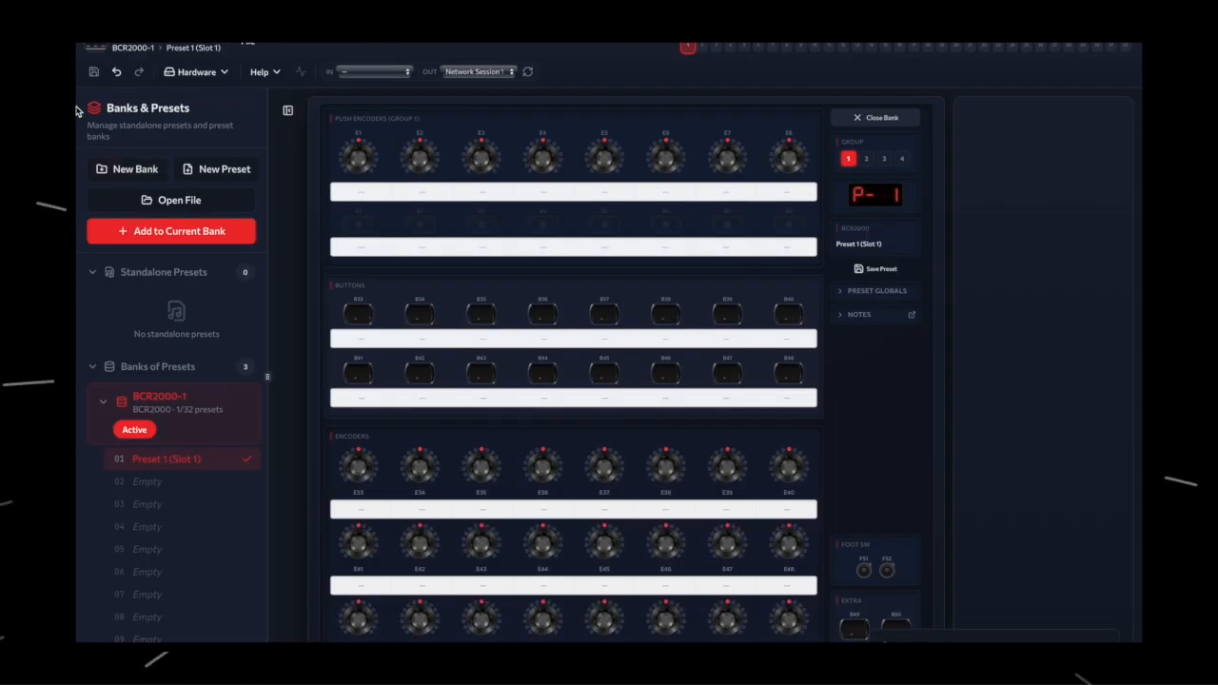
pyautogui.click(287, 111)
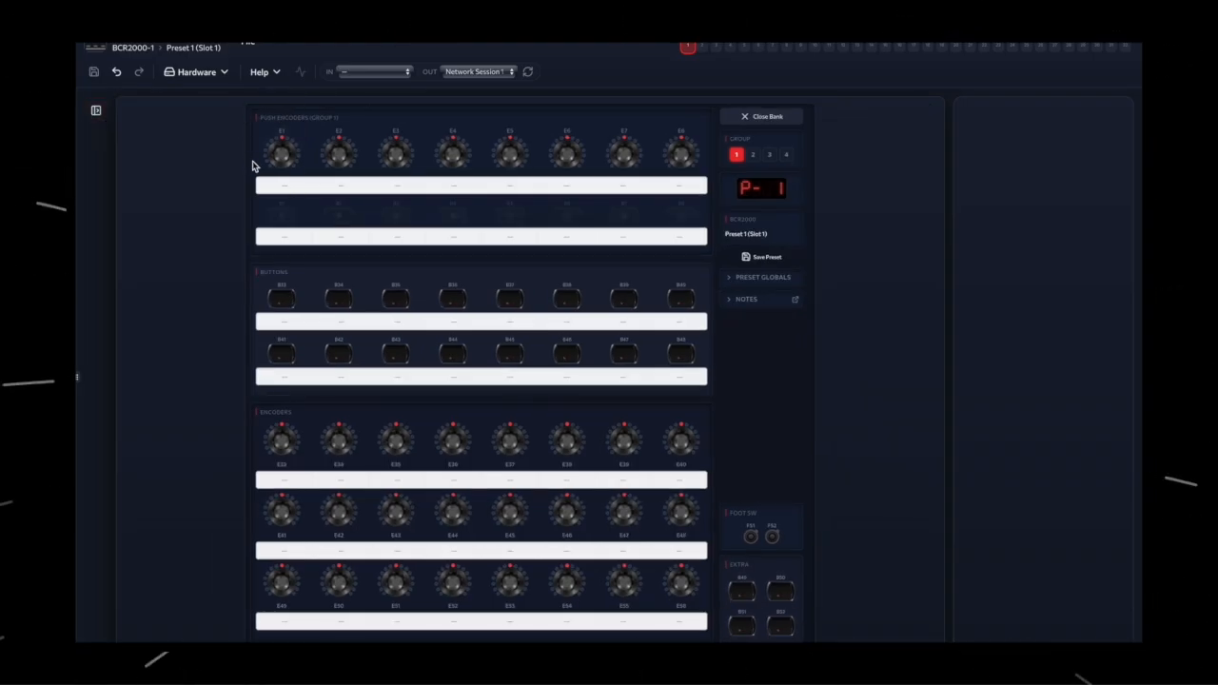
# Review all the settings of push encoder E1, from MIDI channel to the strip text options.
pyautogui.click(279, 160)
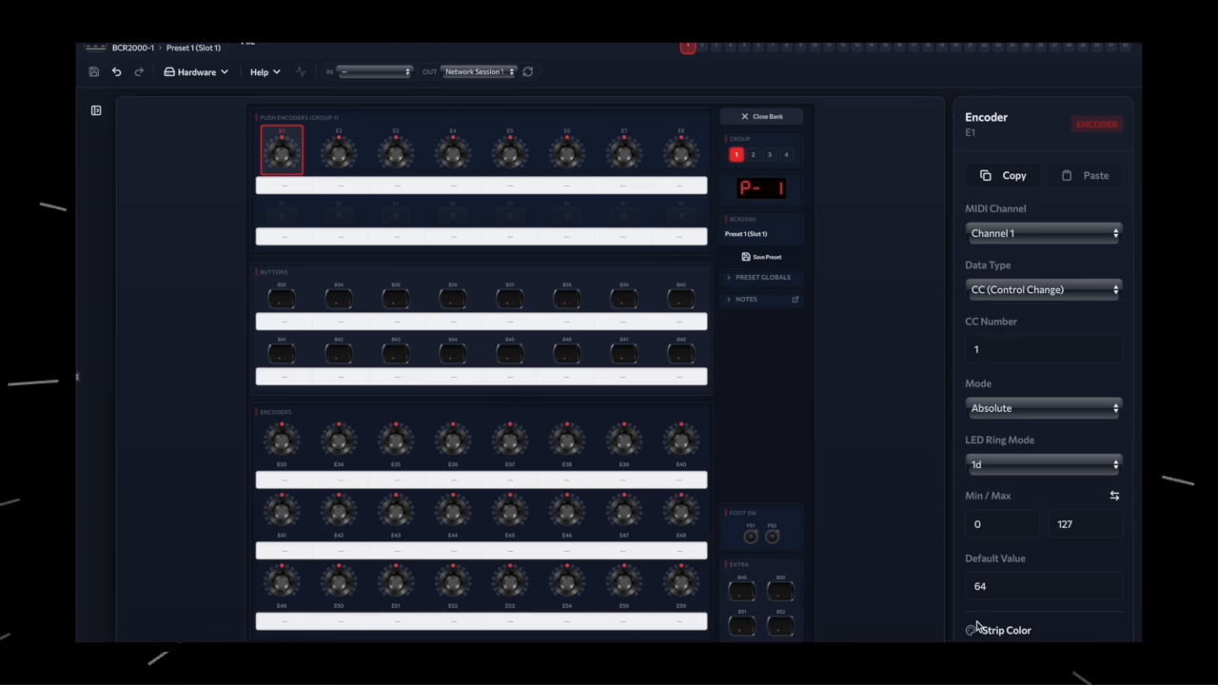
pyautogui.scroll(-5, 1074, 603)
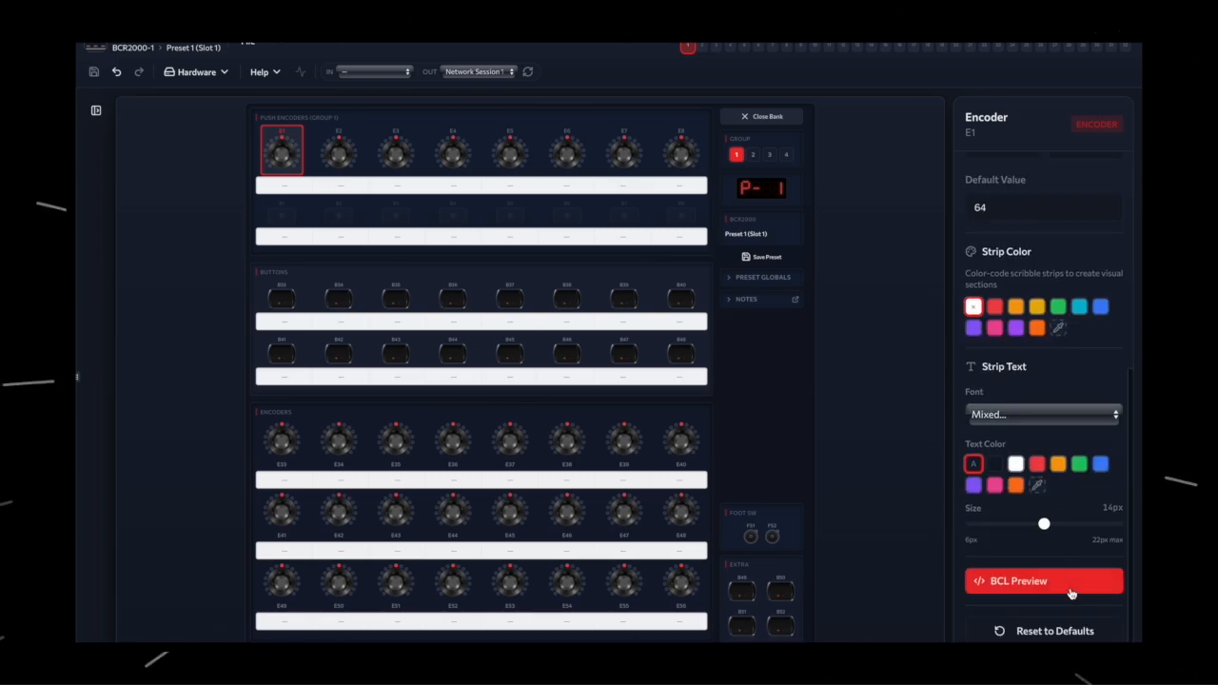
pyautogui.scroll(5, 1056, 497)
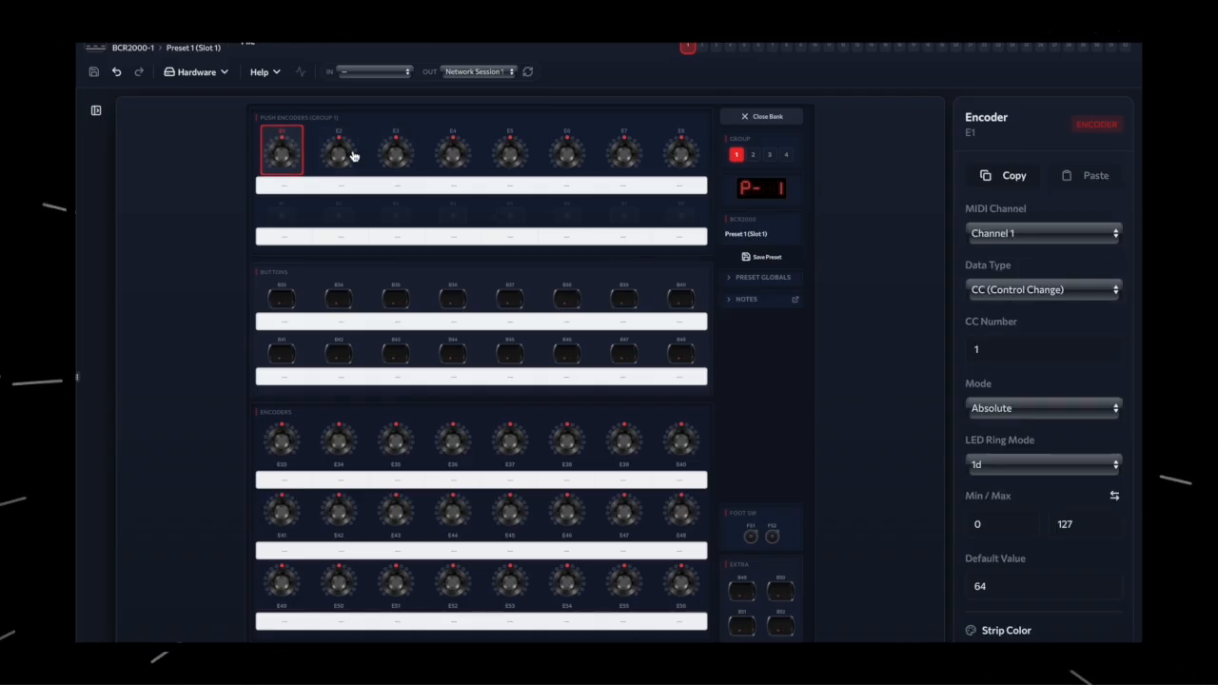
# Set the data type of encoder button B1 to Program Change and select encoder button B2.
pyautogui.click(284, 218)
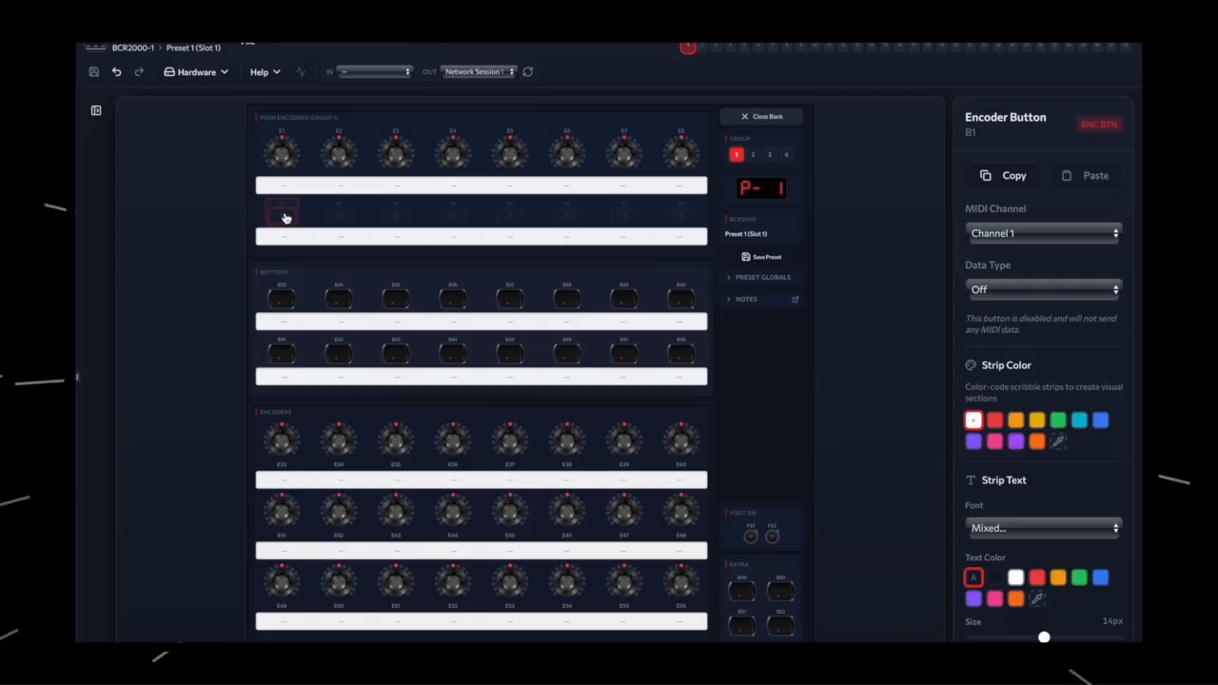
pyautogui.click(1000, 292)
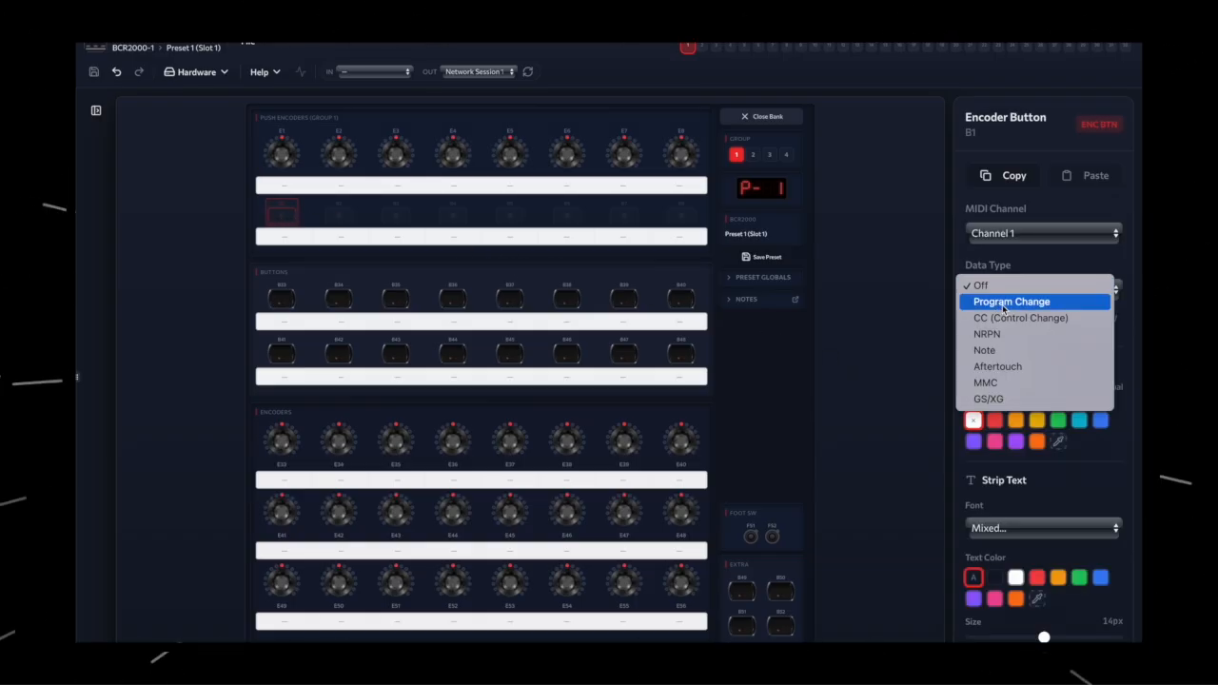
pyautogui.click(1007, 302)
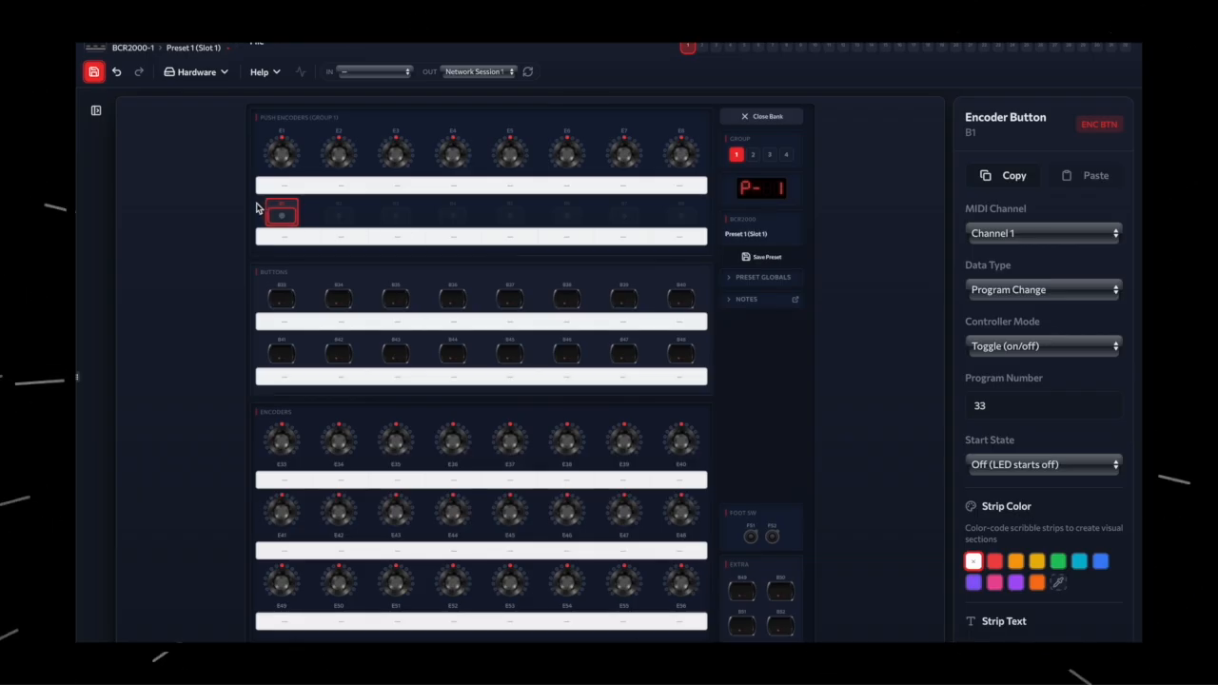
pyautogui.click(340, 219)
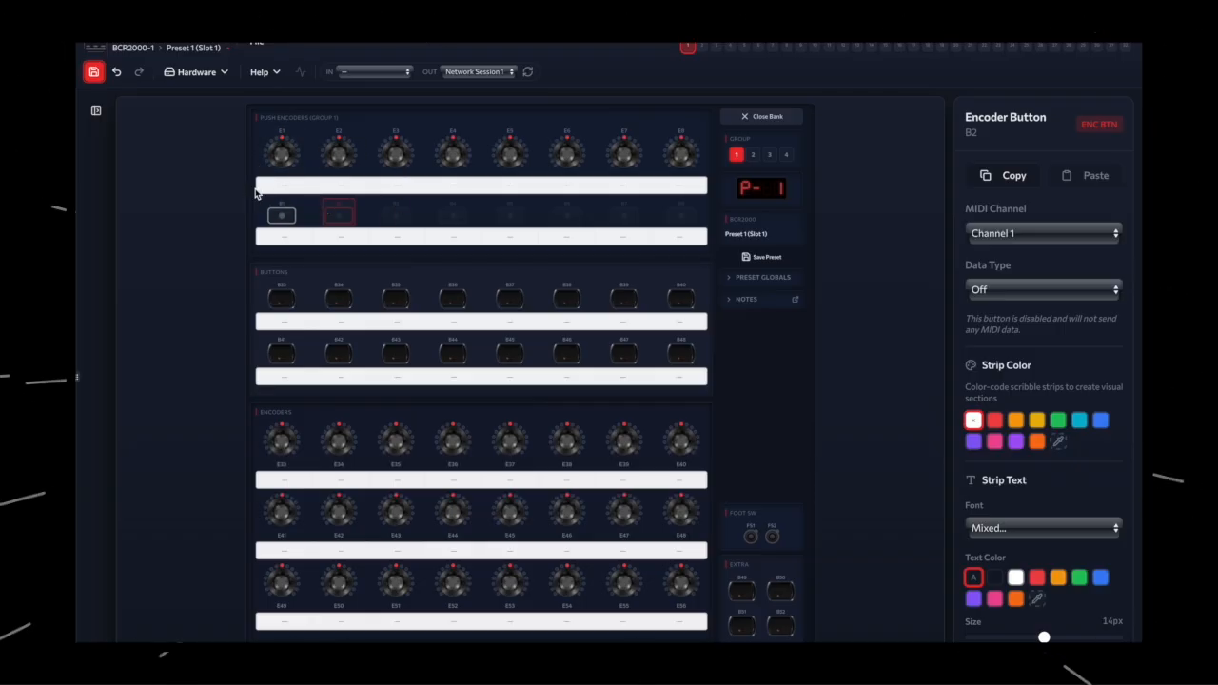
# Select encoders E1, E3, E5 and E7 together with buttons B34, B36 and B38 for bulk editing, and clear the selection.
pyautogui.click(281, 151)
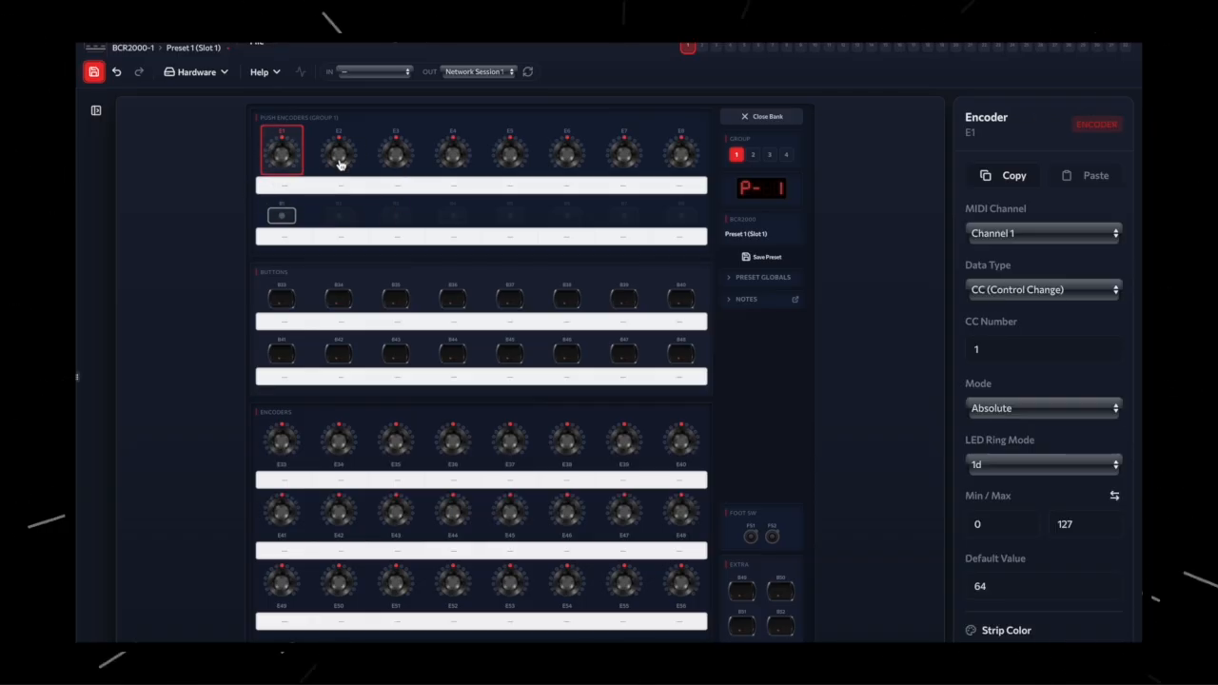
pyautogui.keyDown('ctrl'); pyautogui.click(400, 152); pyautogui.keyUp('ctrl')
pyautogui.keyDown('ctrl'); pyautogui.click(498, 154); pyautogui.keyUp('ctrl')
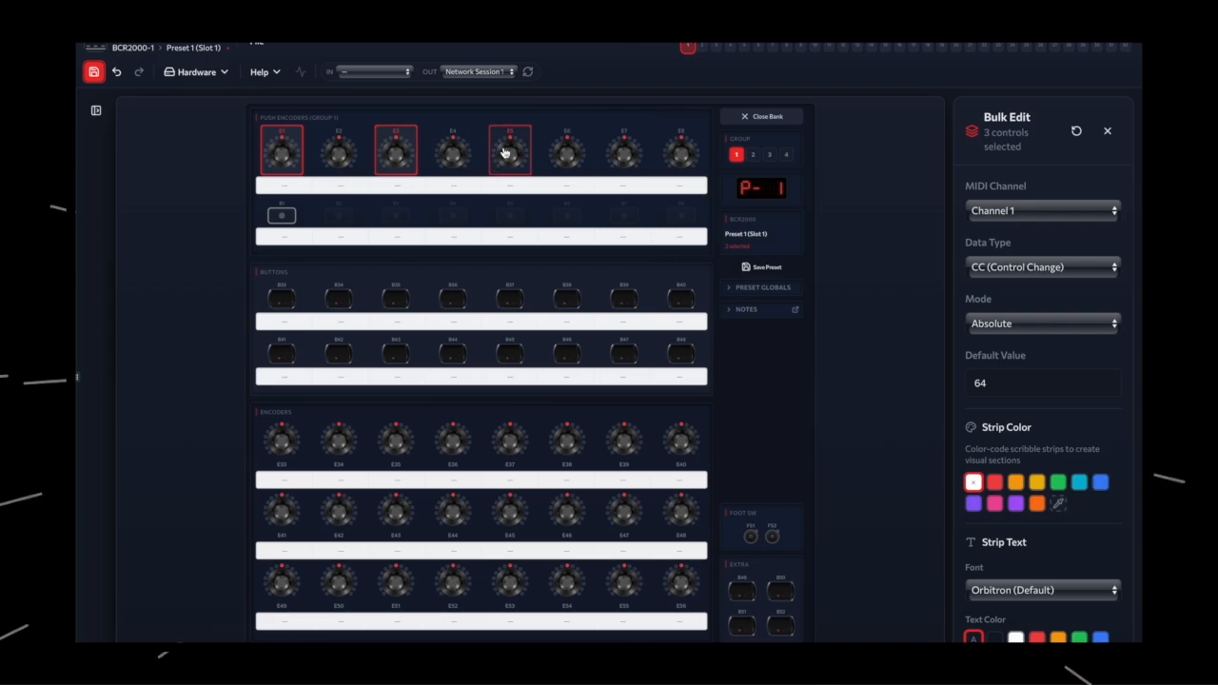
pyautogui.keyDown('ctrl'); pyautogui.click(634, 162); pyautogui.keyUp('ctrl')
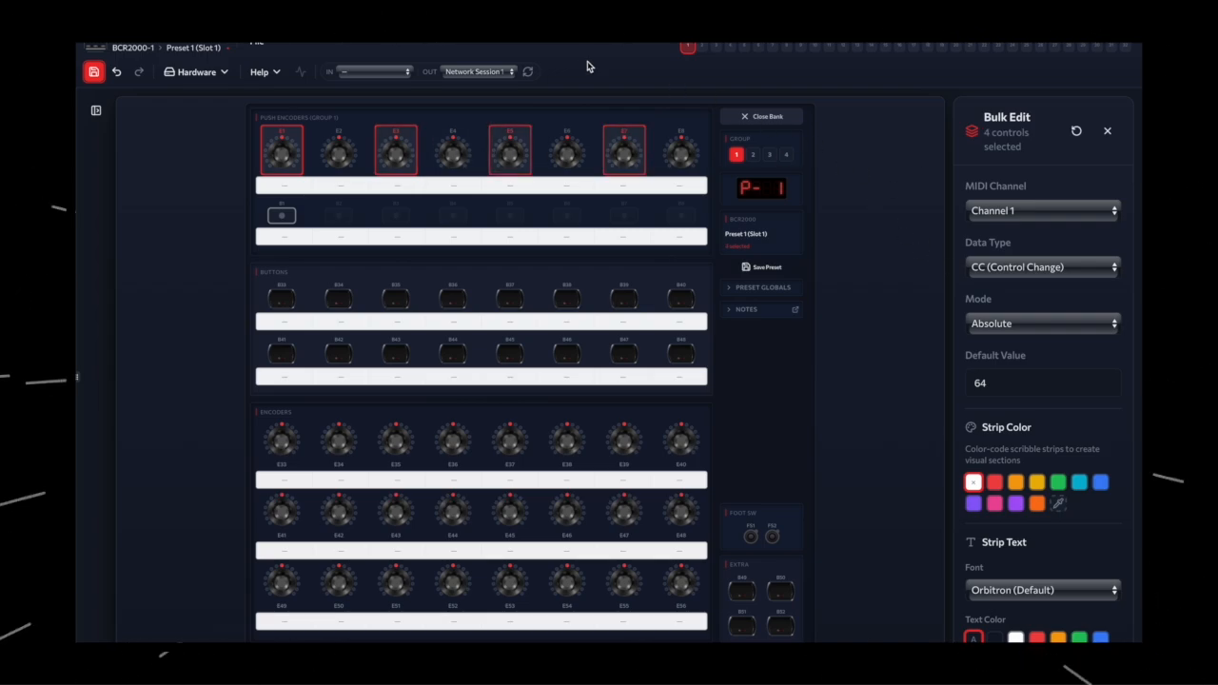
pyautogui.keyDown('ctrl'); pyautogui.click(338, 300); pyautogui.keyUp('ctrl')
pyautogui.keyDown('ctrl'); pyautogui.click(458, 302); pyautogui.keyUp('ctrl')
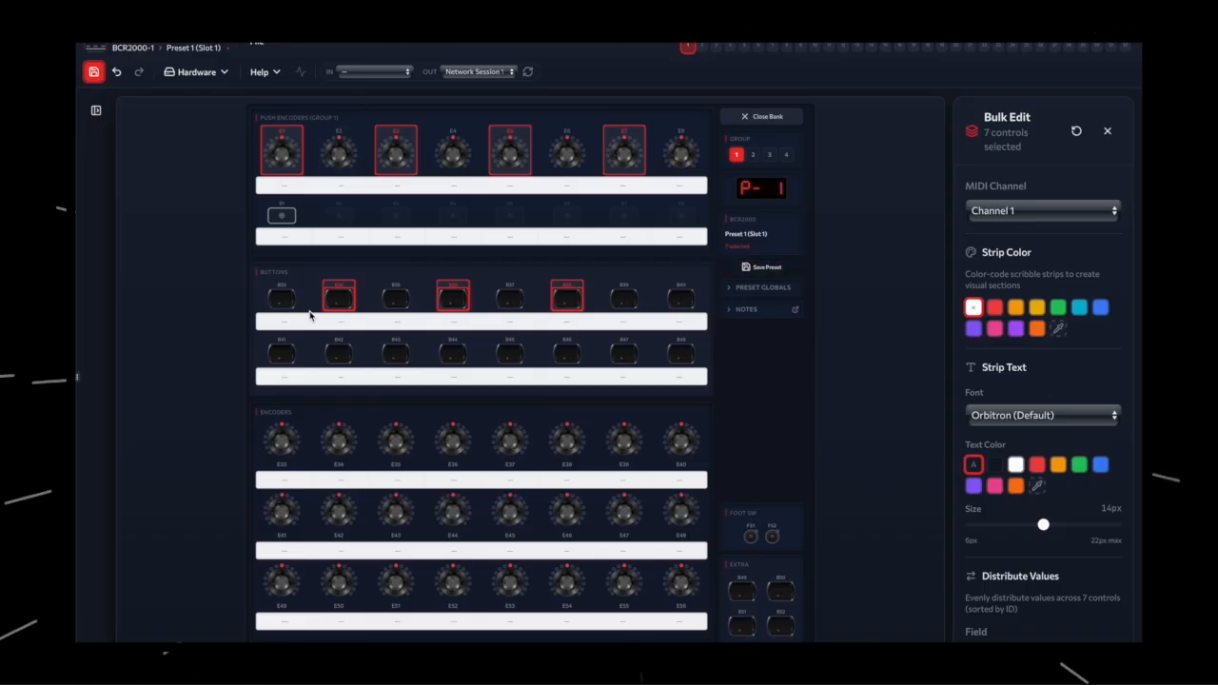
pyautogui.click(227, 152)
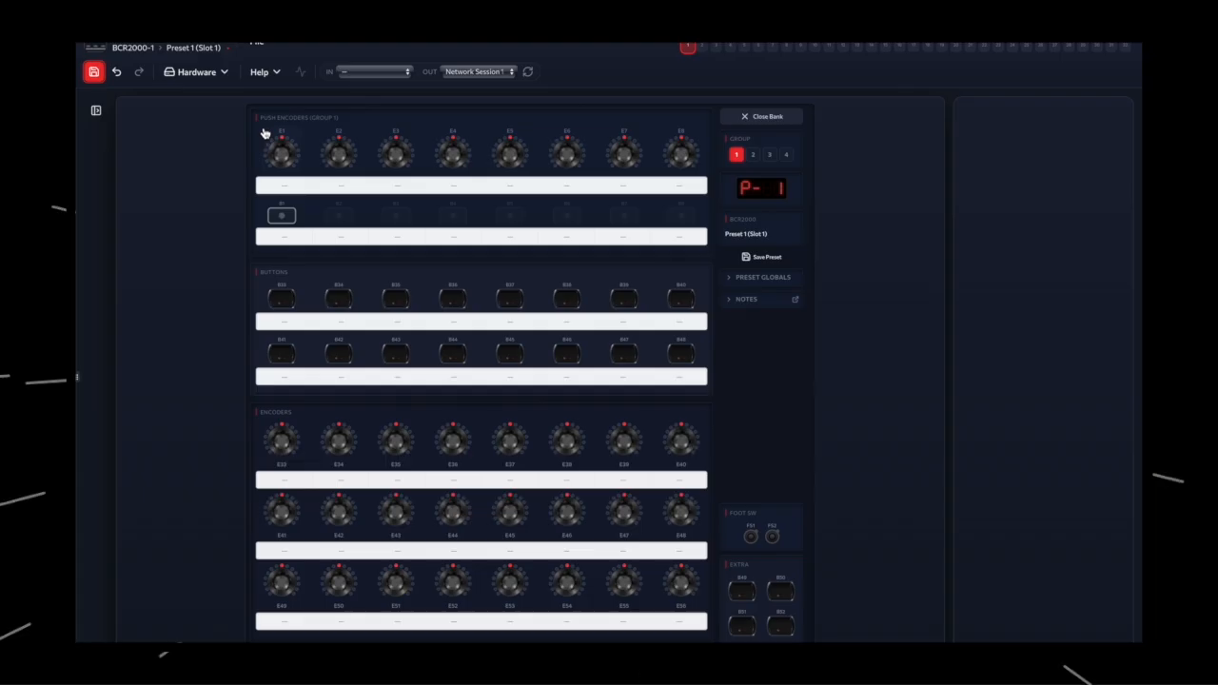
# Distribute CC numbers from 10 to 16 across all eight push encoders of group 1, E1 to E8.
pyautogui.moveTo(261, 121); pyautogui.dragTo(688, 168)
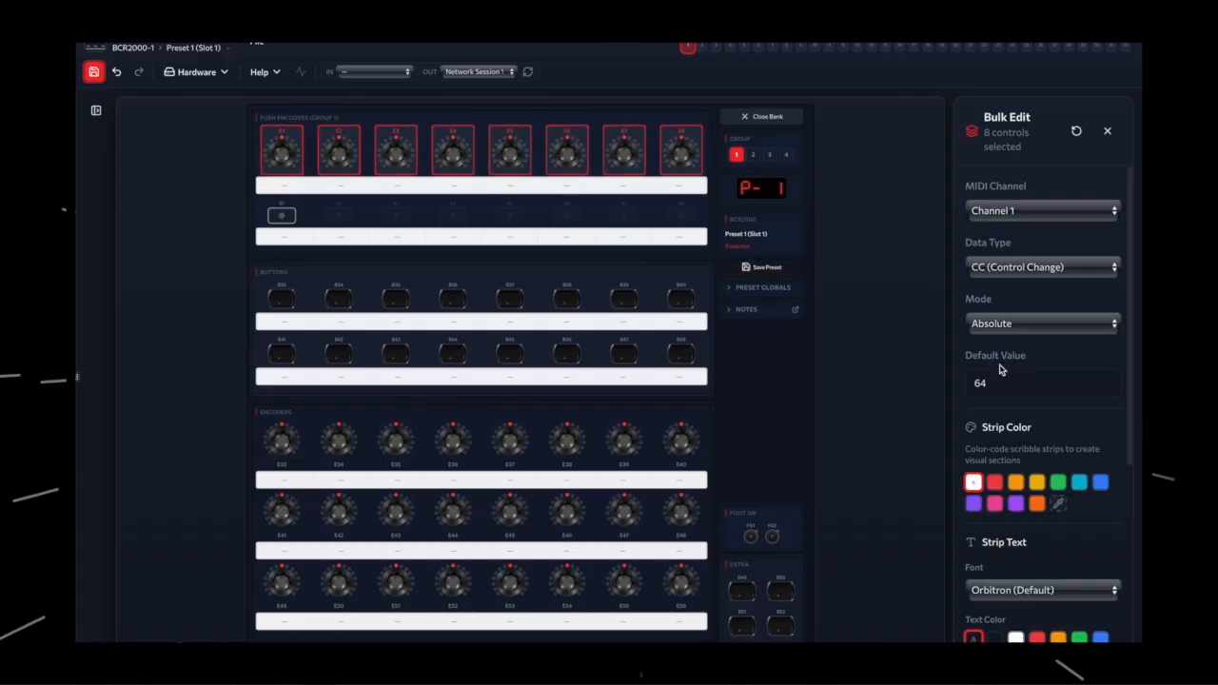
pyautogui.scroll(-3, 999, 365)
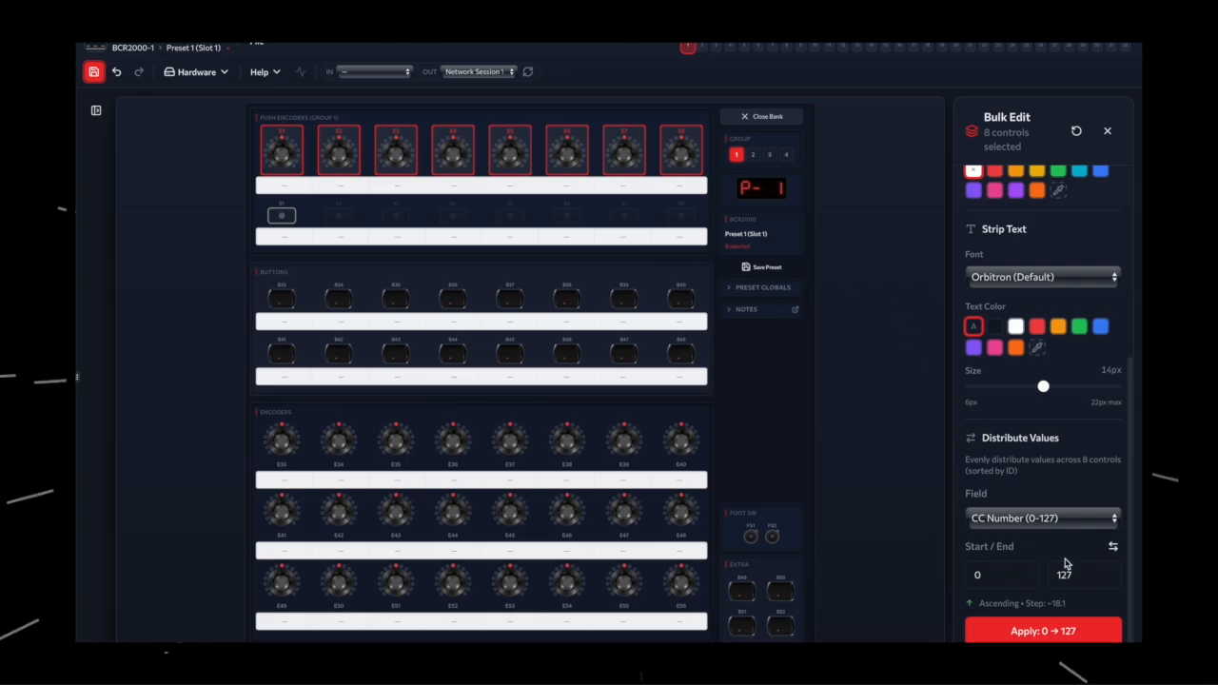
pyautogui.click(1003, 574)
pyautogui.write('10')
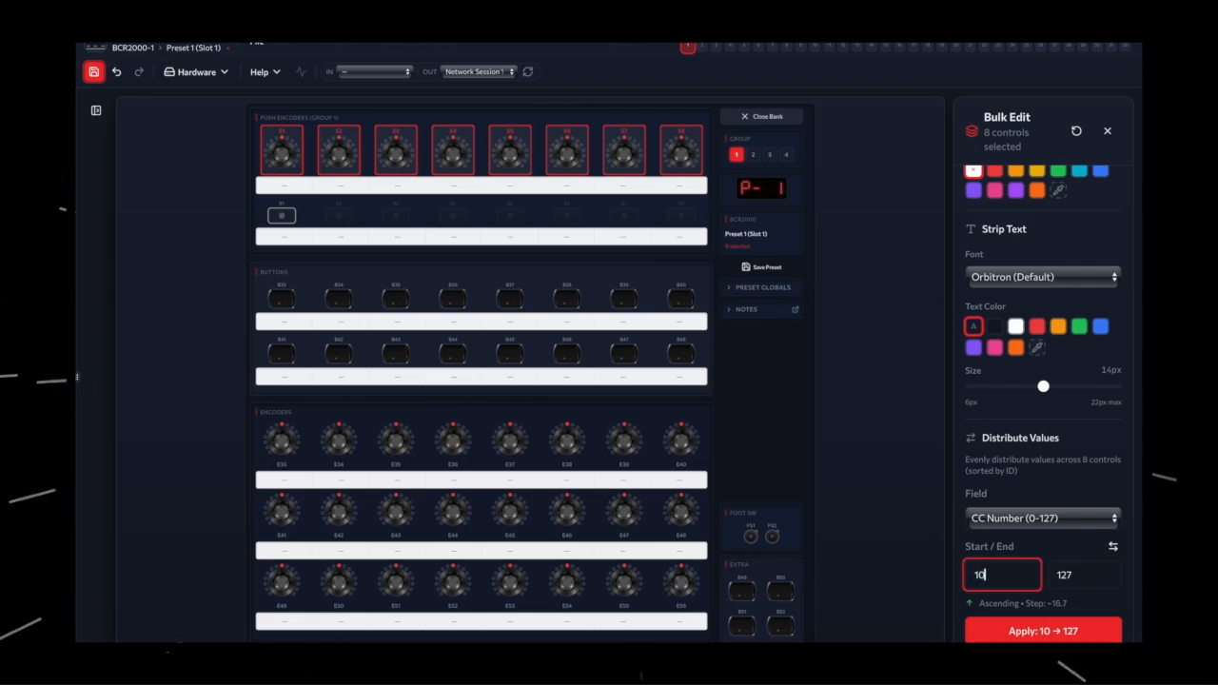
pyautogui.click(1092, 573)
pyautogui.write('1')
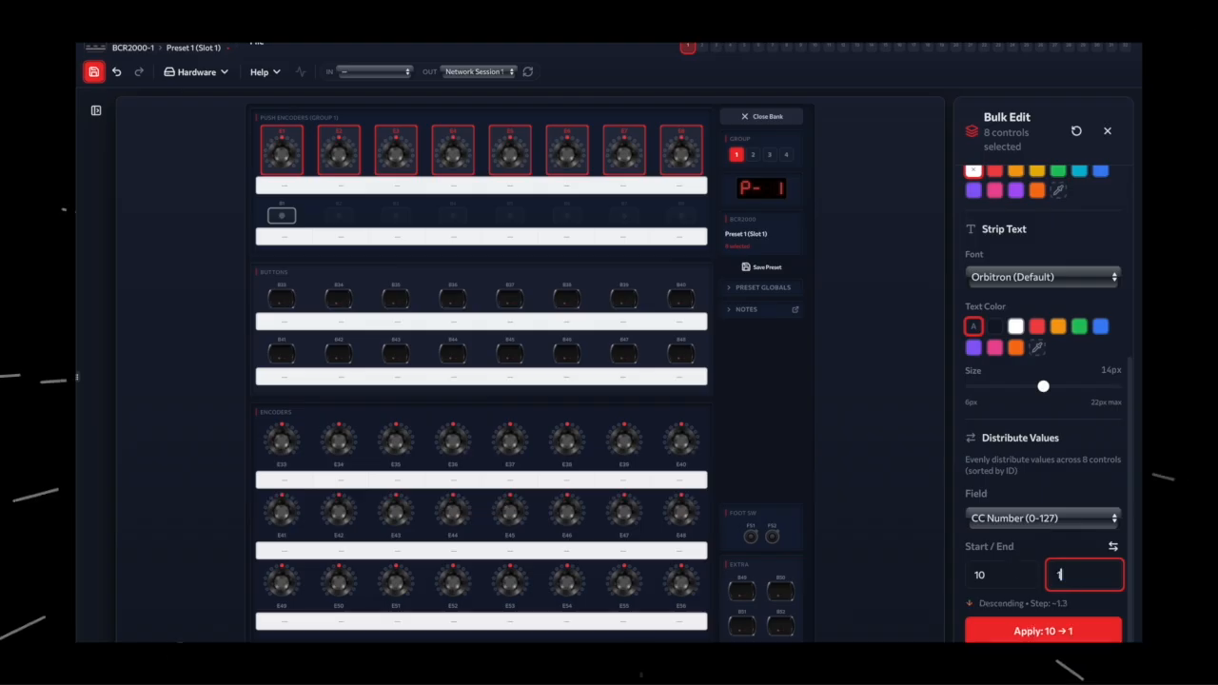
pyautogui.write('6')
pyautogui.click(1063, 637)
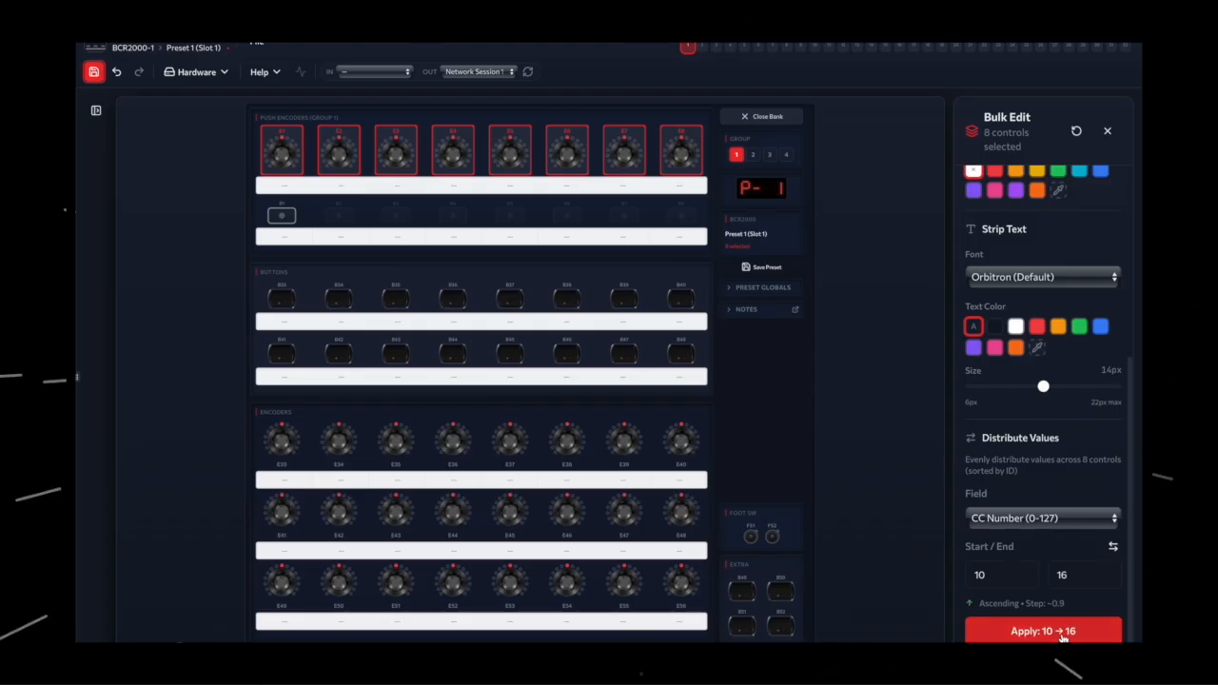
# Check the CC numbers assigned to push encoders E8, E6, E5 and E1.
pyautogui.click(678, 150)
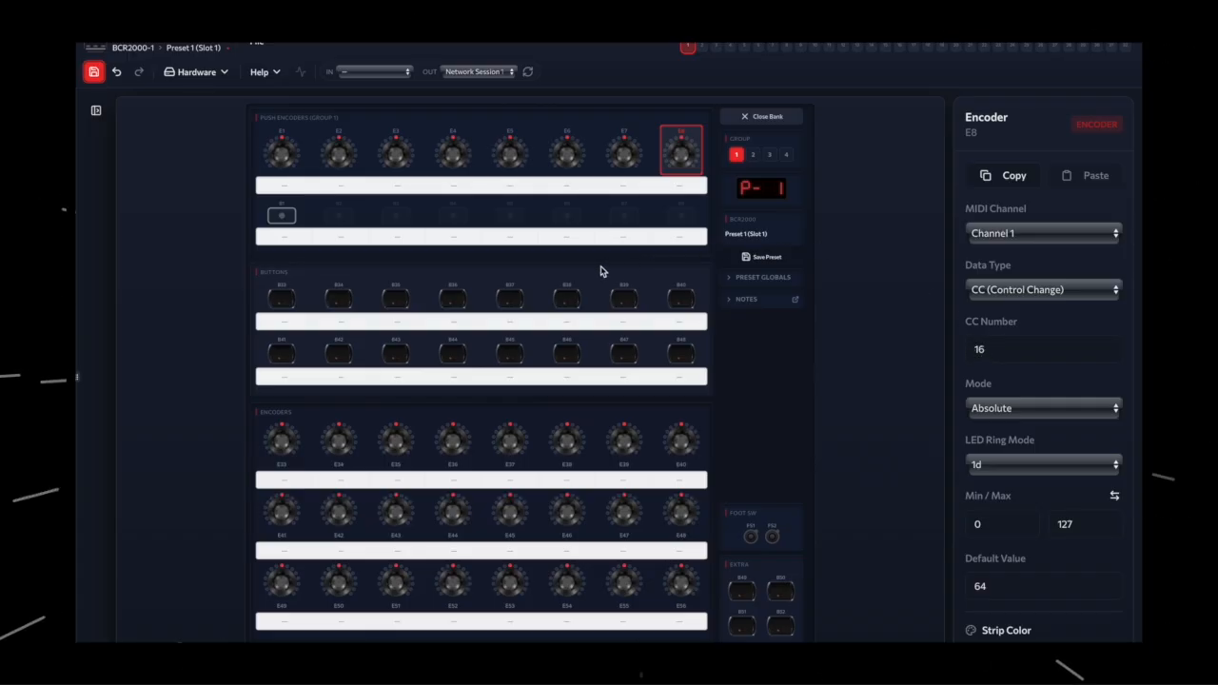
pyautogui.click(566, 153)
pyautogui.click(510, 154)
pyautogui.click(282, 151)
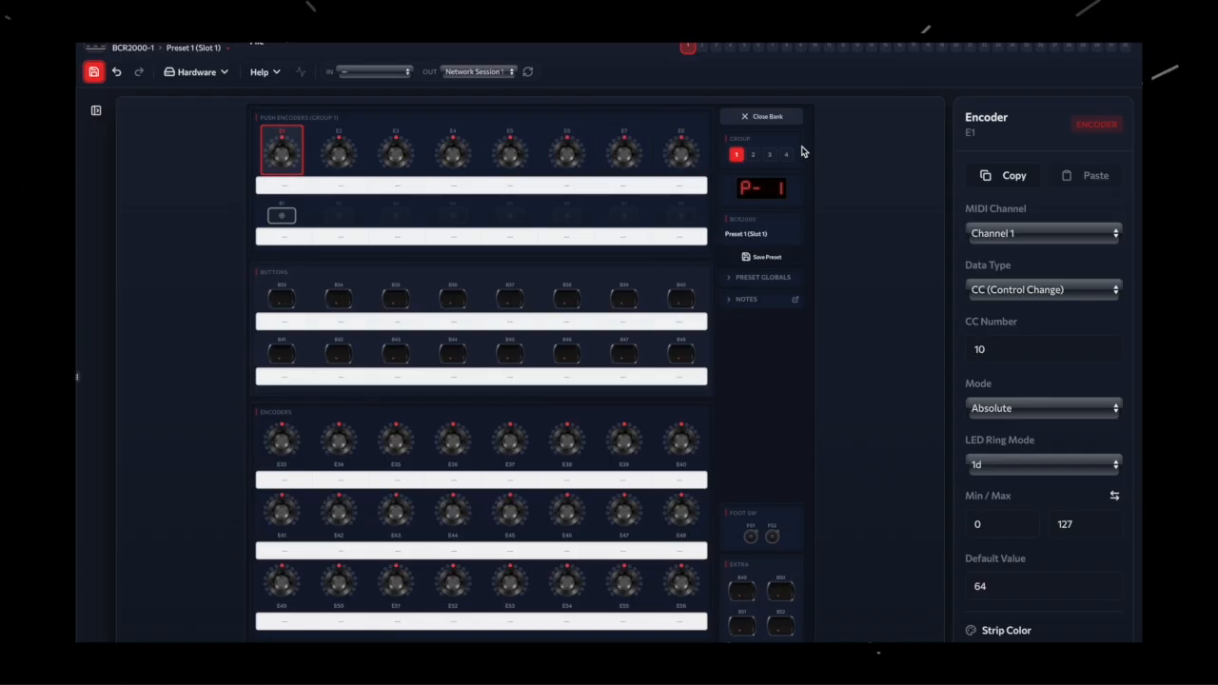
# View the push encoders of groups 2, 3 and 4, and return to group 1.
pyautogui.click(752, 154)
pyautogui.click(769, 155)
pyautogui.click(785, 154)
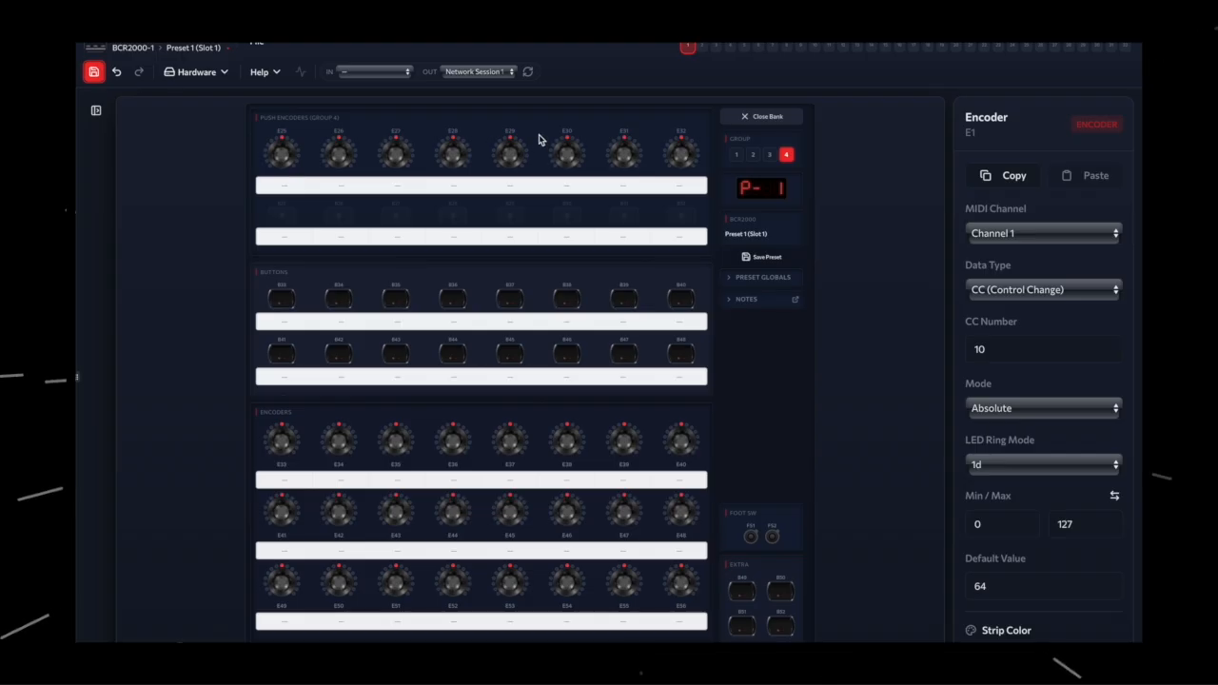
pyautogui.click(737, 155)
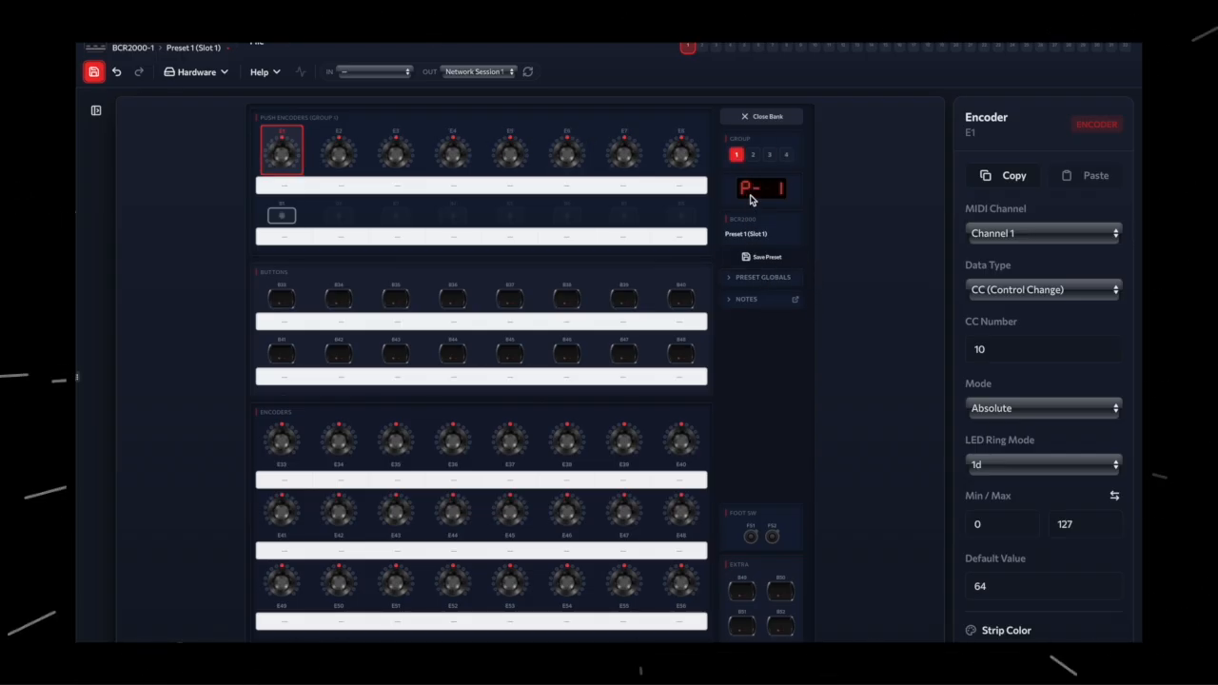
# Expand the preset globals, create a preset in slot 2 and apply MIDI channel 2 to all its controls.
pyautogui.click(737, 281)
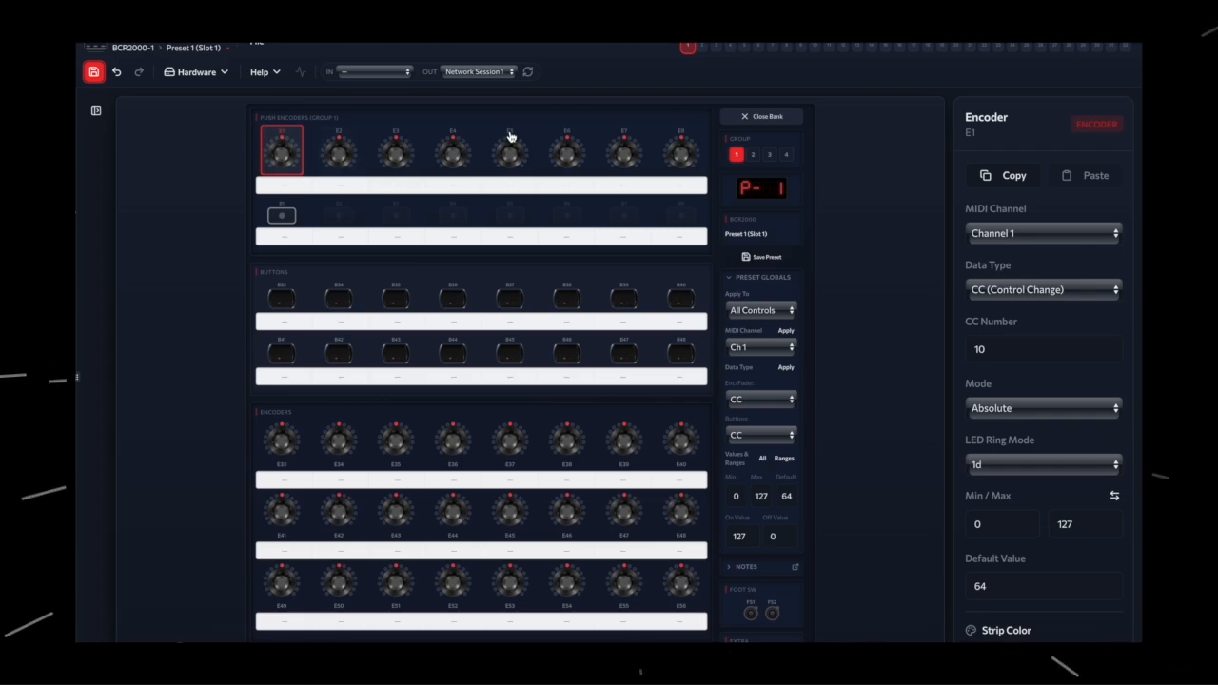
pyautogui.click(702, 47)
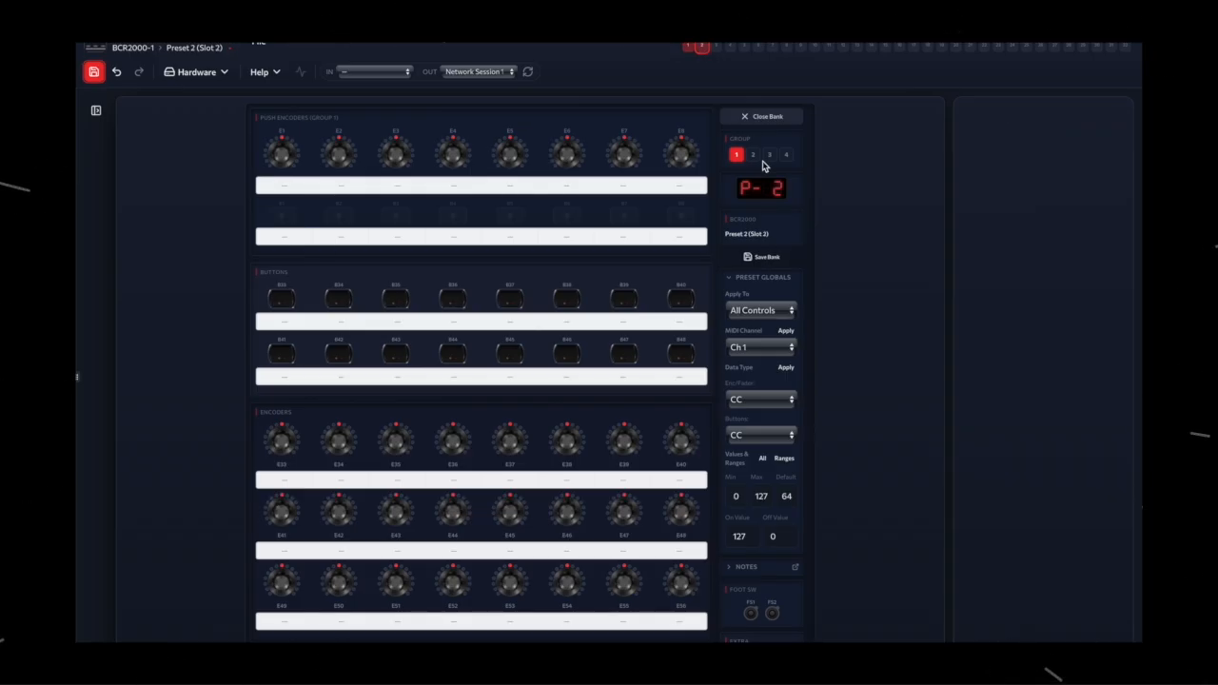
pyautogui.click(743, 348)
pyautogui.click(747, 356)
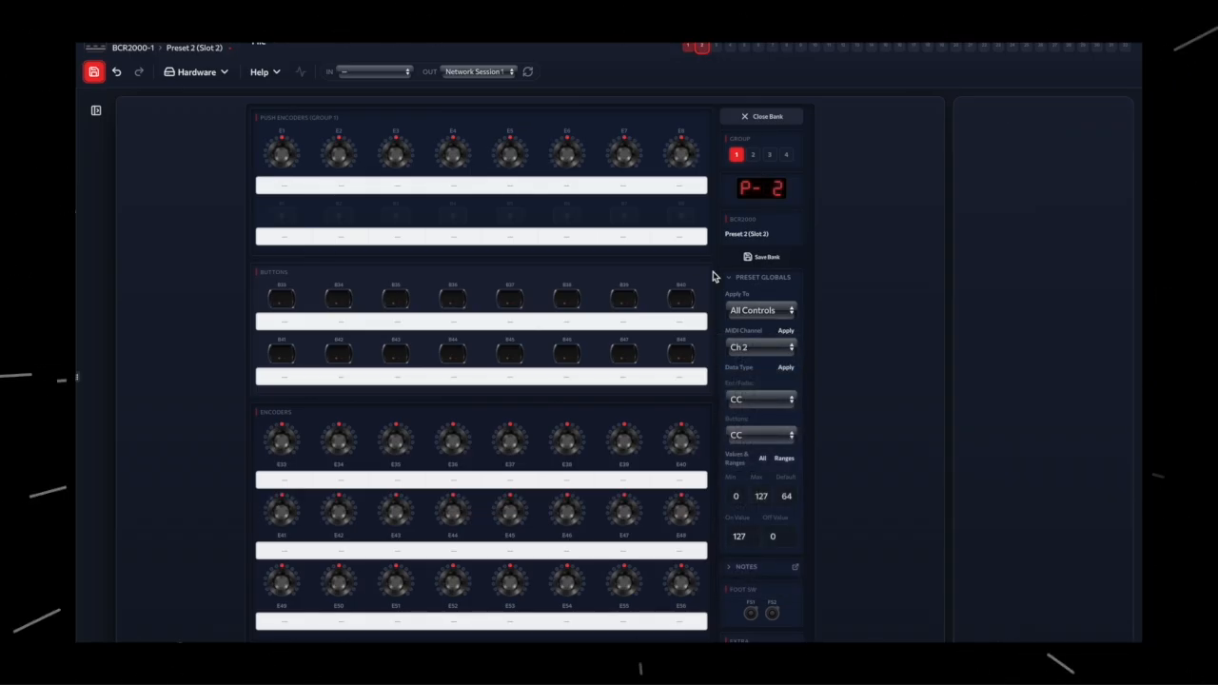
pyautogui.click(788, 334)
# Create a preset in slot 3 and apply MIDI channel 3 to all its controls.
pyautogui.click(715, 45)
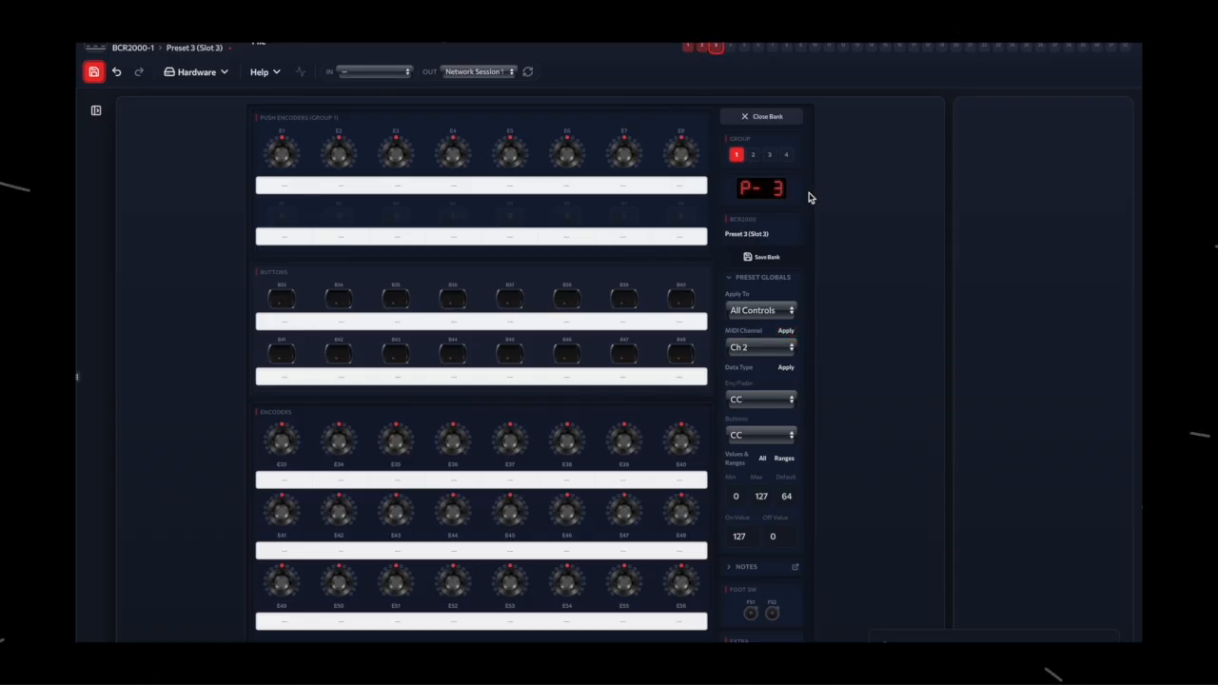
pyautogui.click(760, 347)
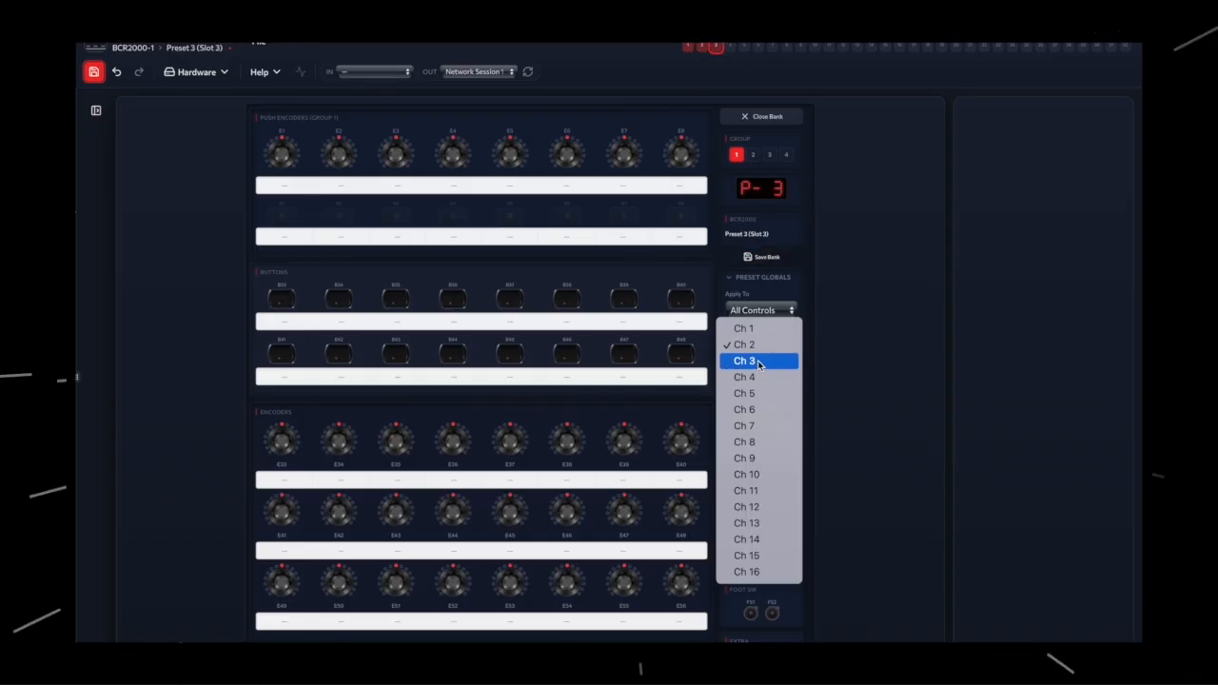
pyautogui.click(756, 361)
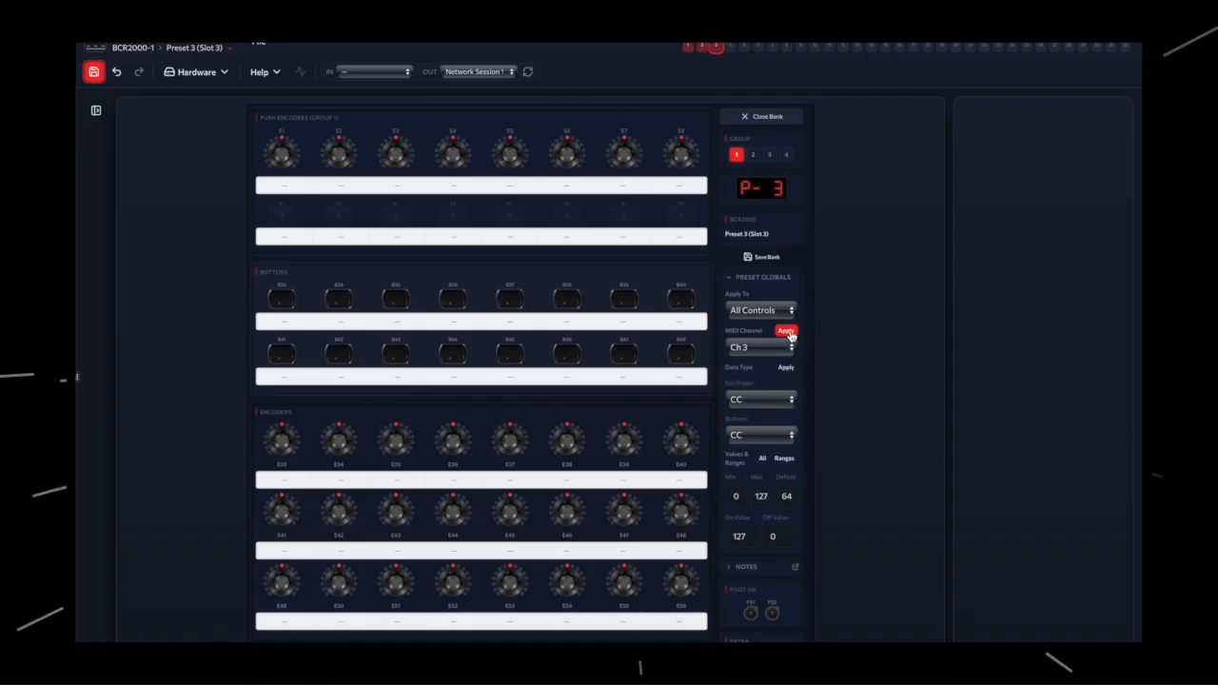
pyautogui.click(786, 330)
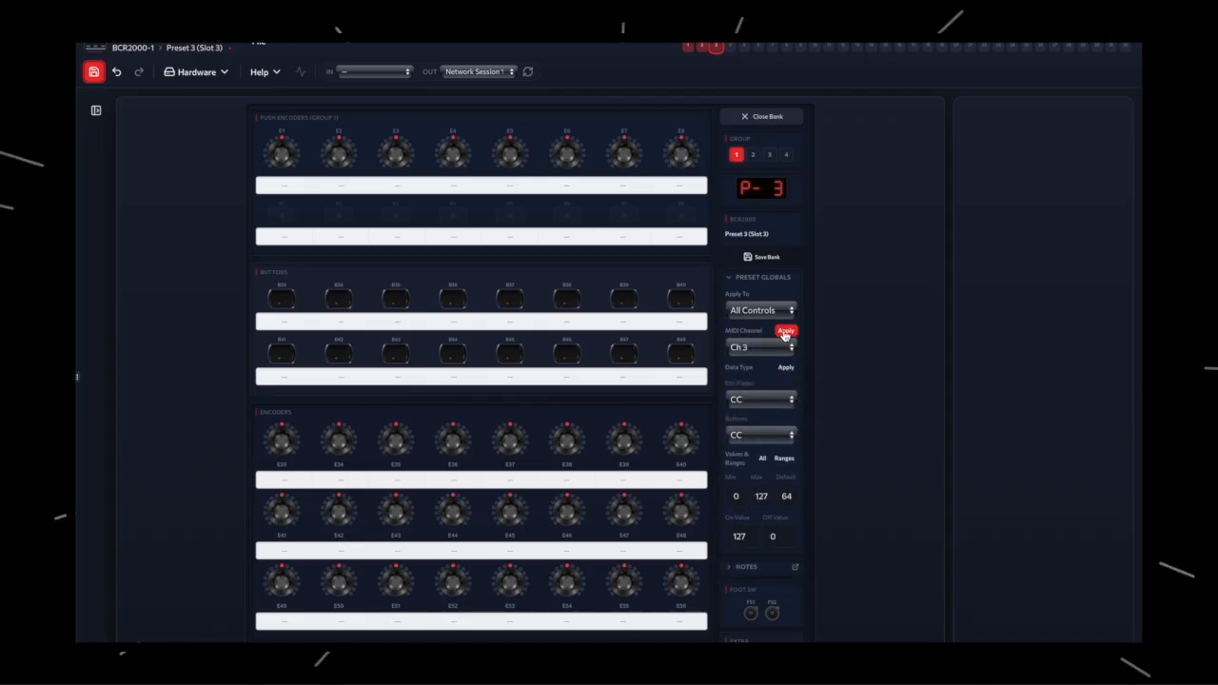
# Check encoder E7's MIDI channel in presets 3 and 2, and return to preset 1.
pyautogui.click(635, 158)
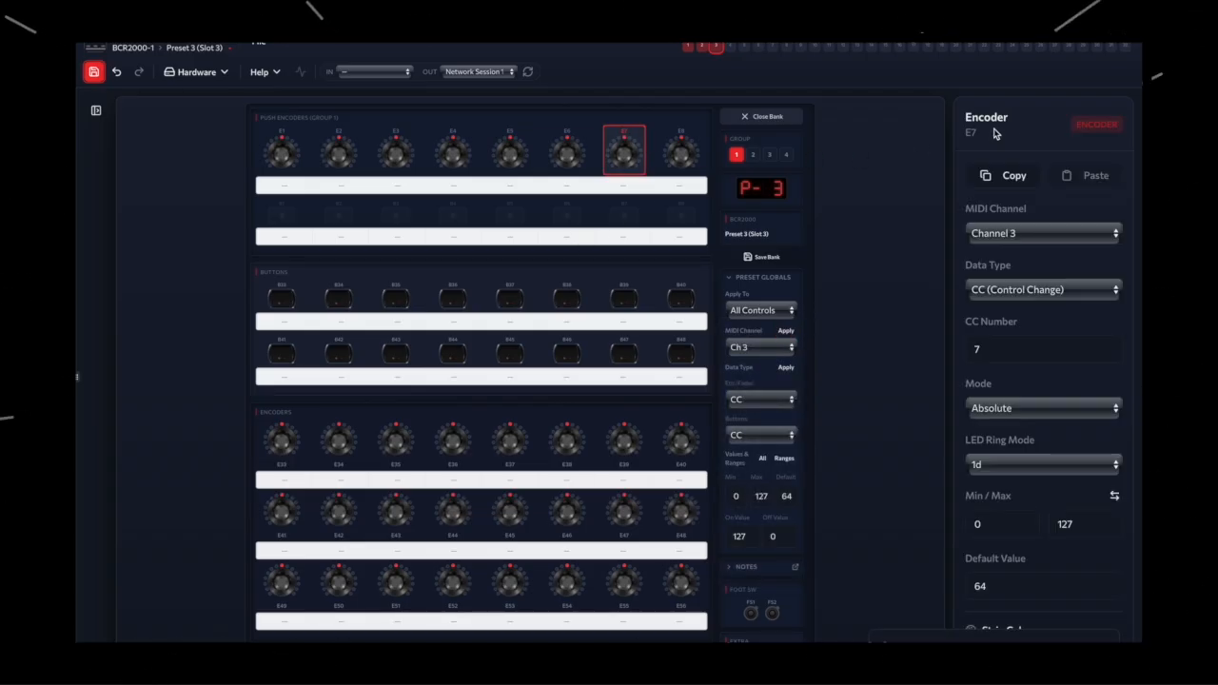
pyautogui.click(703, 48)
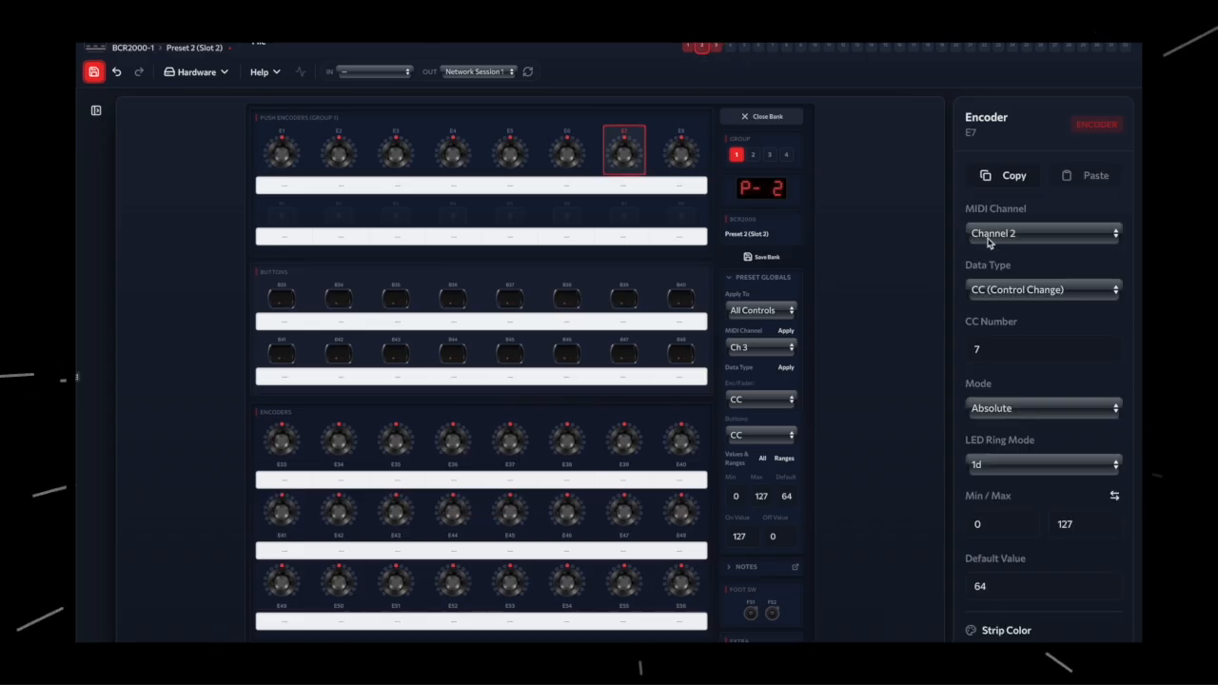
pyautogui.click(688, 47)
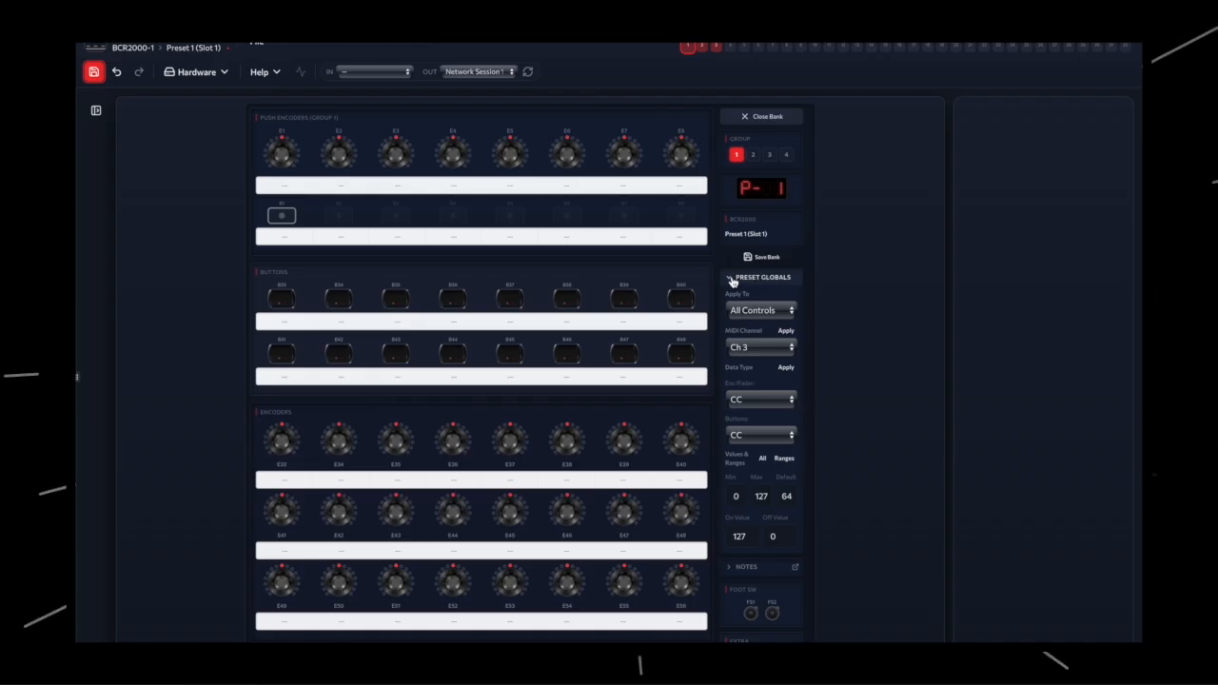
# Collapse the preset globals, expand the preset notes, detach them into a floating window beside the controller, and dock them again.
pyautogui.click(733, 280)
pyautogui.click(731, 301)
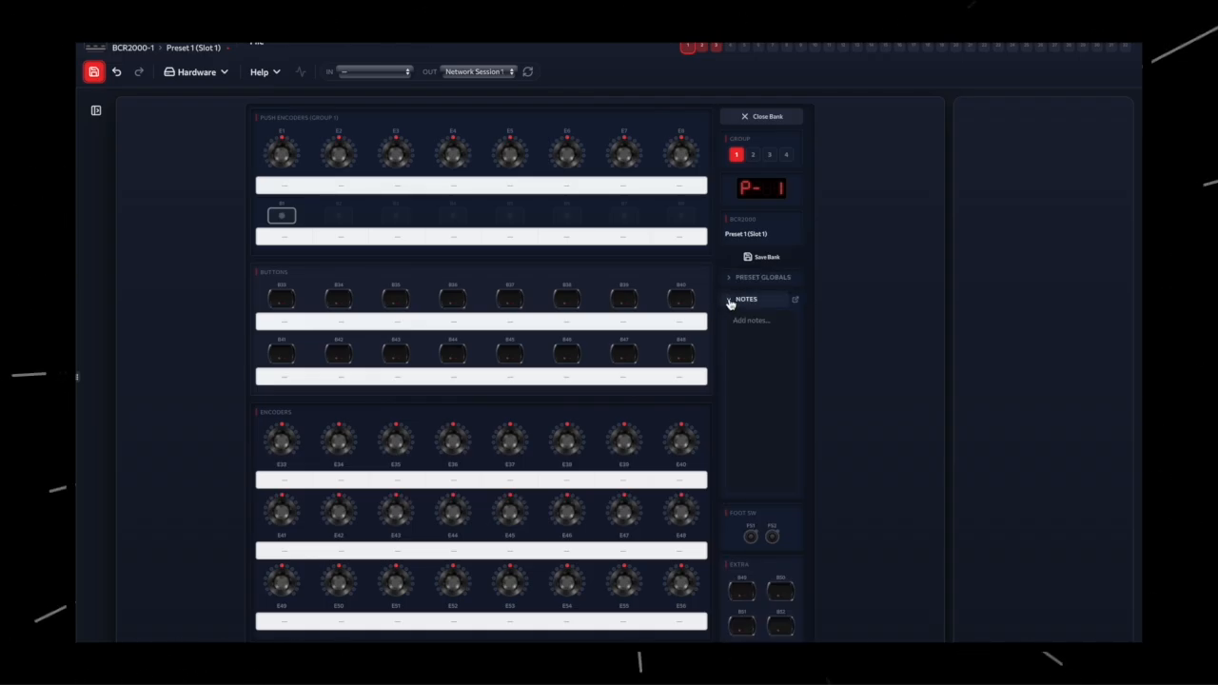
pyautogui.click(765, 329)
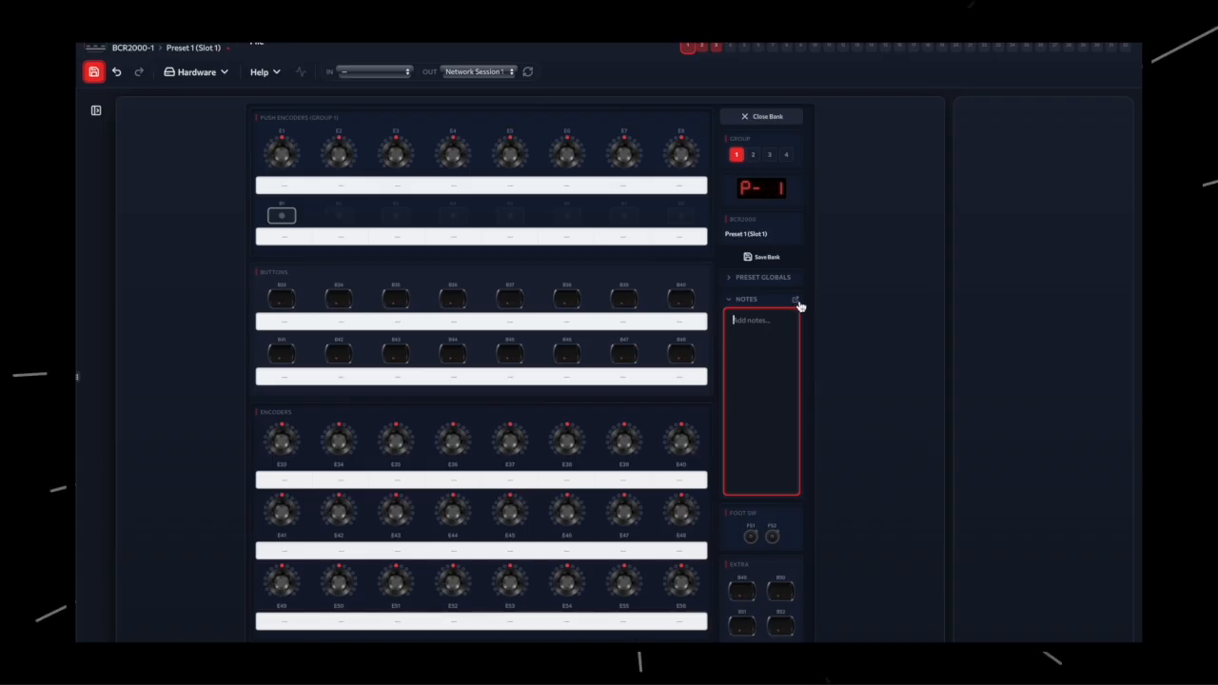
pyautogui.click(796, 303)
pyautogui.moveTo(935, 123); pyautogui.dragTo(882, 118)
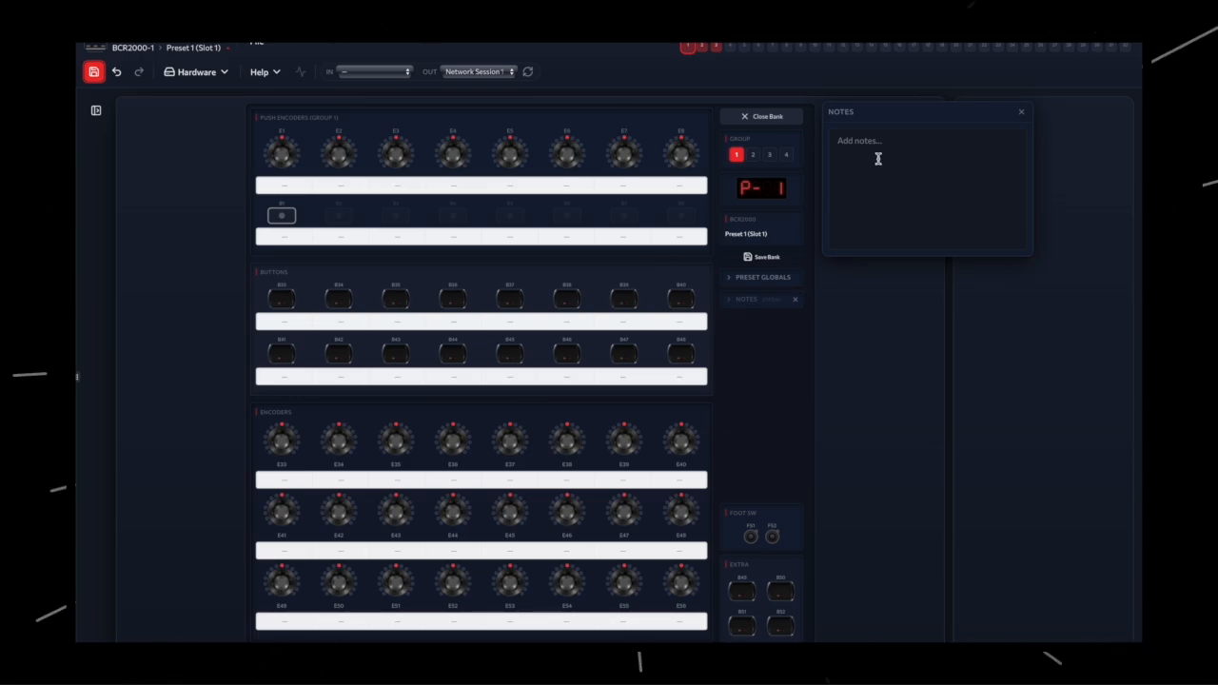
pyautogui.click(1023, 115)
# Label the scribble strips of push encoders E1 and E2 as CUT and RES.
pyautogui.click(278, 152)
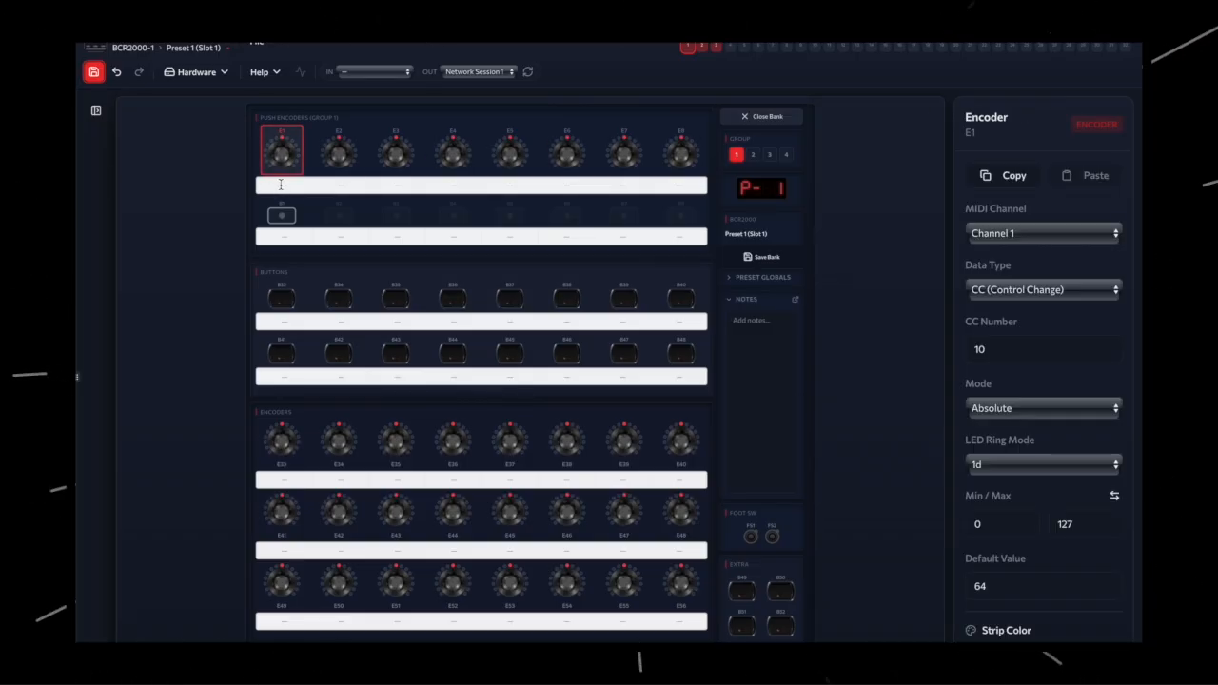
pyautogui.press('Escape')
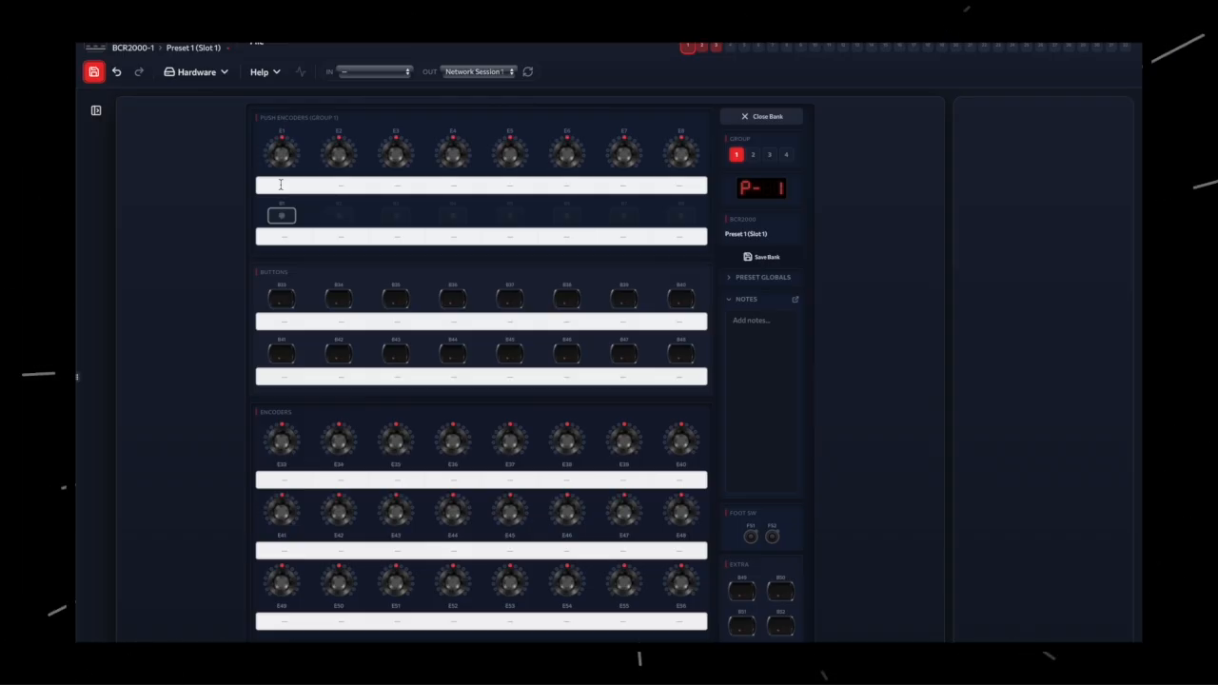
pyautogui.write('CUT')
# Select encoders E1 and E2 together and give their scribble strips a red colour at 96% opacity.
pyautogui.moveTo(248, 139); pyautogui.dragTo(351, 177)
pyautogui.moveTo(369, 194); pyautogui.dragTo(370, 195)
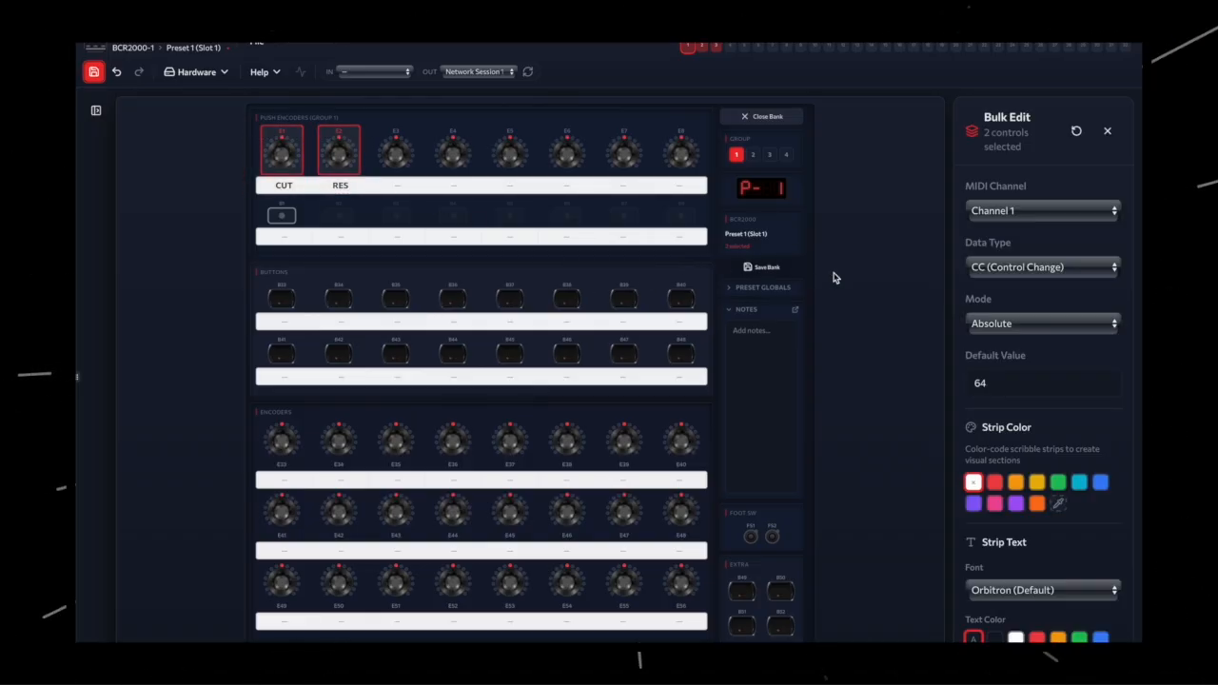
pyautogui.click(994, 482)
pyautogui.moveTo(1009, 541); pyautogui.dragTo(1110, 542)
# Set the strip text of E1 and E2 to the Commissioner font, 17px and white, and clear the selection.
pyautogui.scroll(-1, 1041, 535)
pyautogui.click(1016, 534)
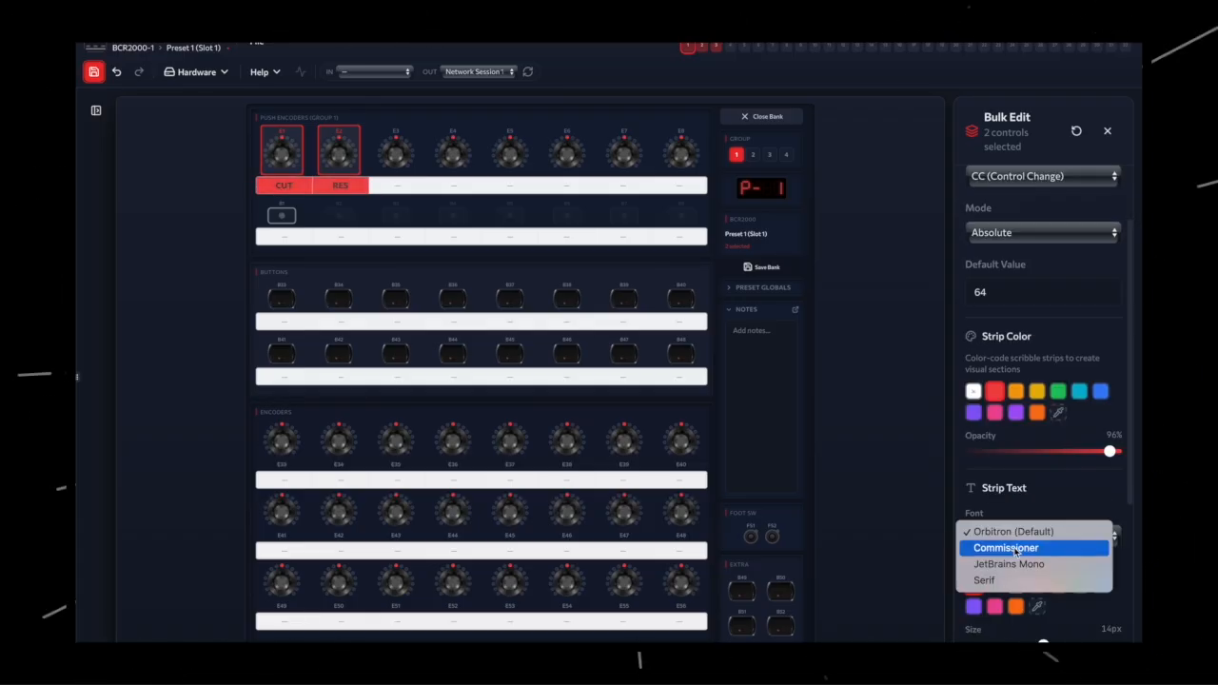
pyautogui.click(1011, 548)
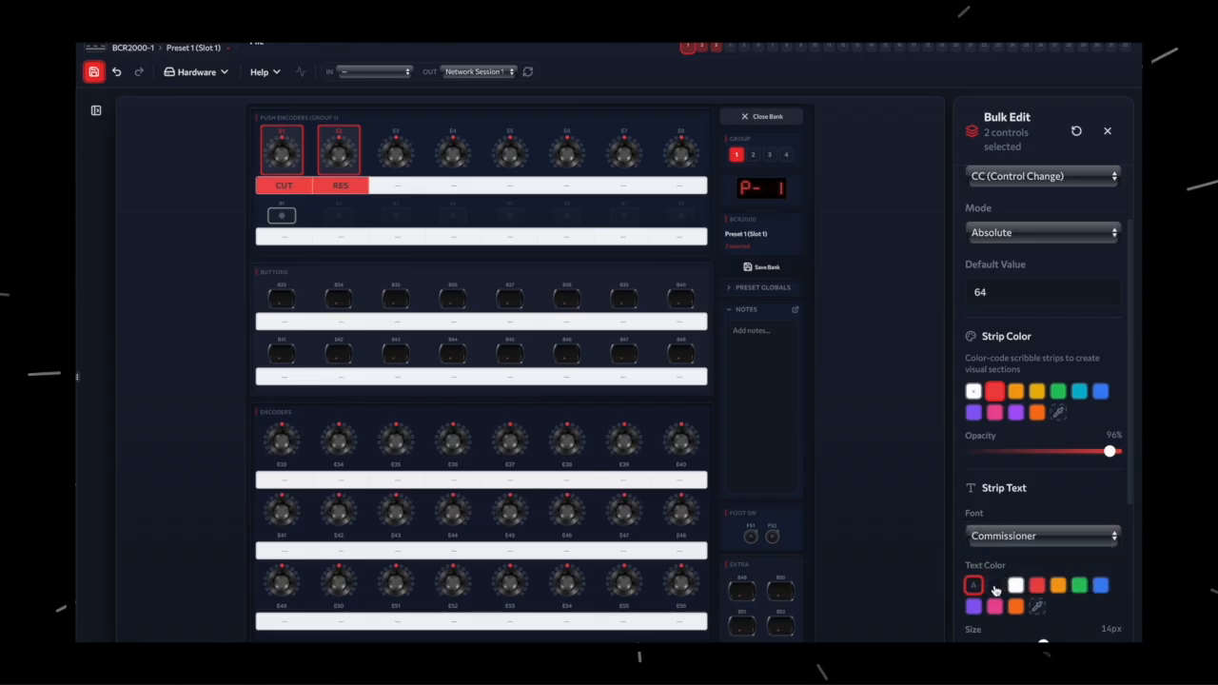
pyautogui.moveTo(1044, 644); pyautogui.dragTo(1070, 644)
pyautogui.click(1019, 587)
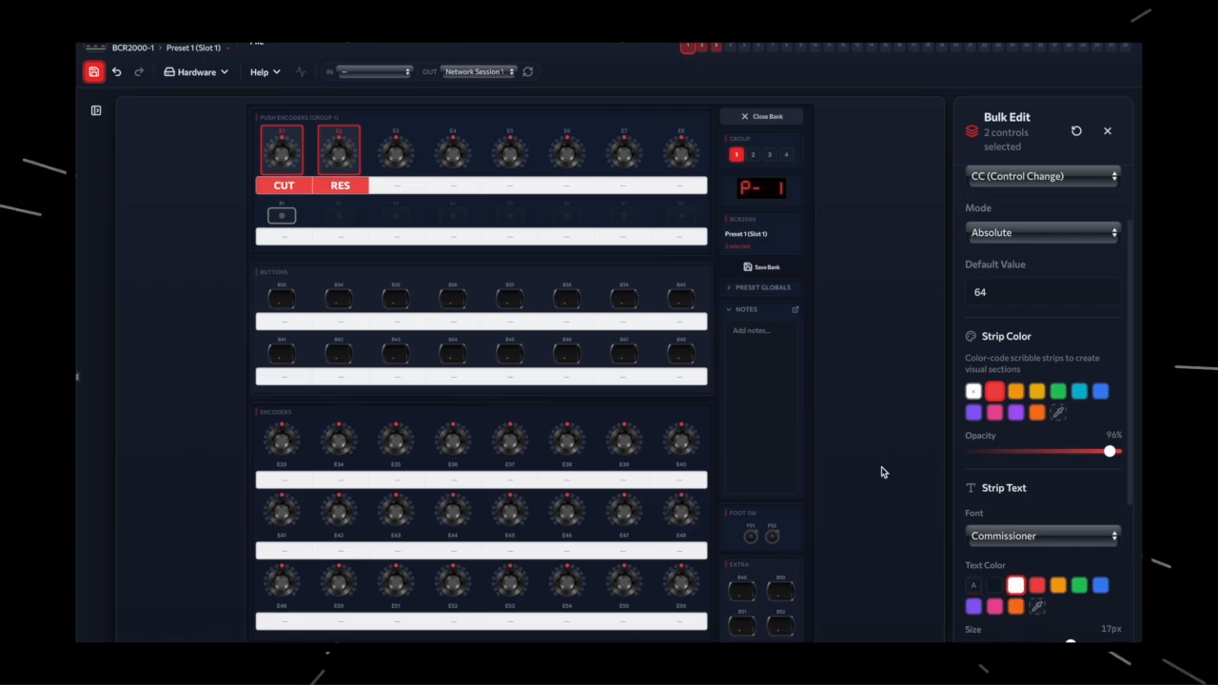
pyautogui.click(209, 174)
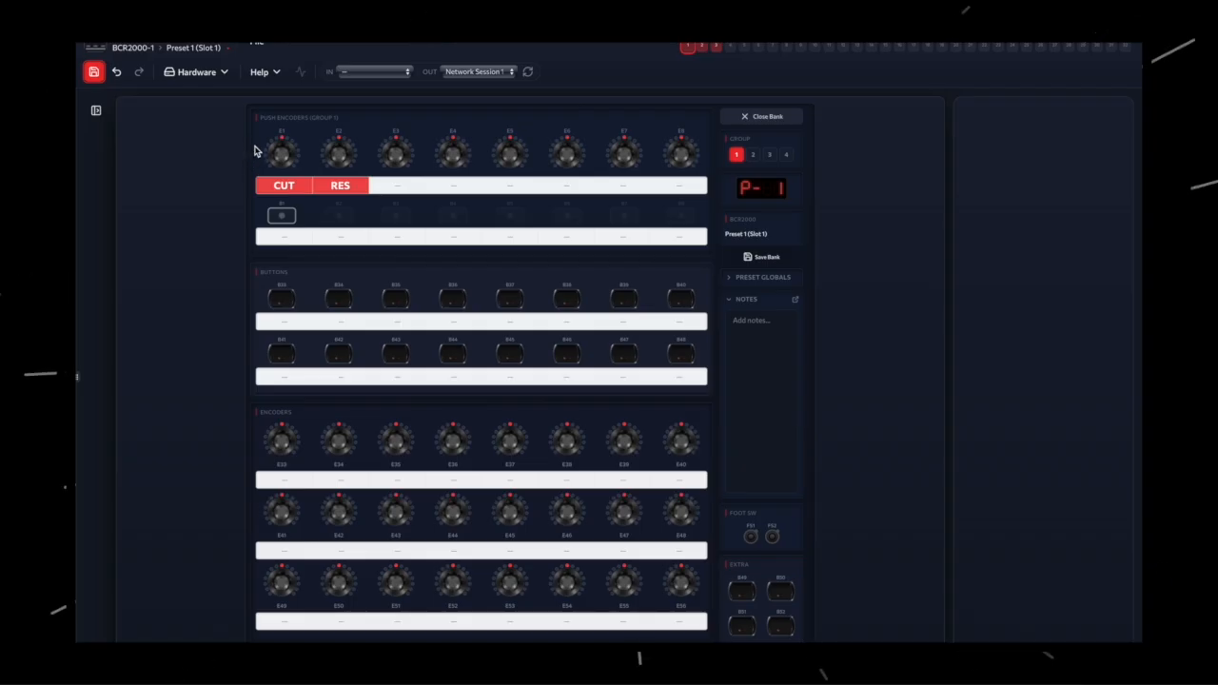
# Review the scribble strip print options and preview for Preset 1, and close them without printing.
pyautogui.click(263, 44)
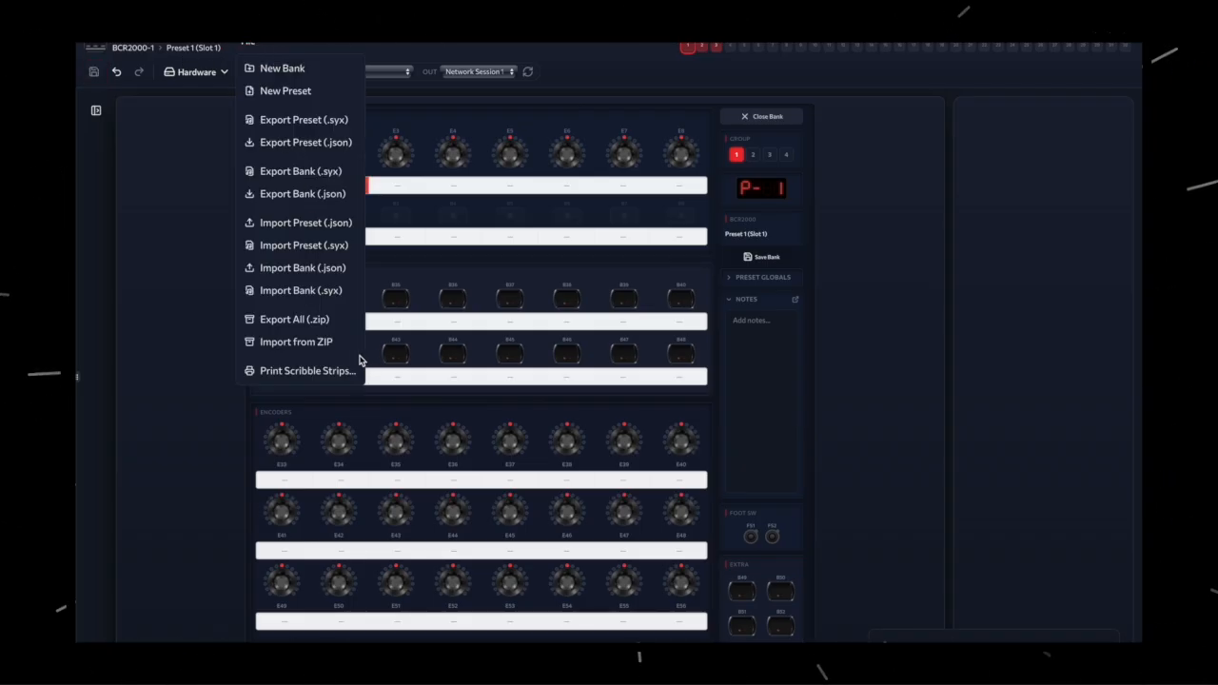
pyautogui.click(306, 371)
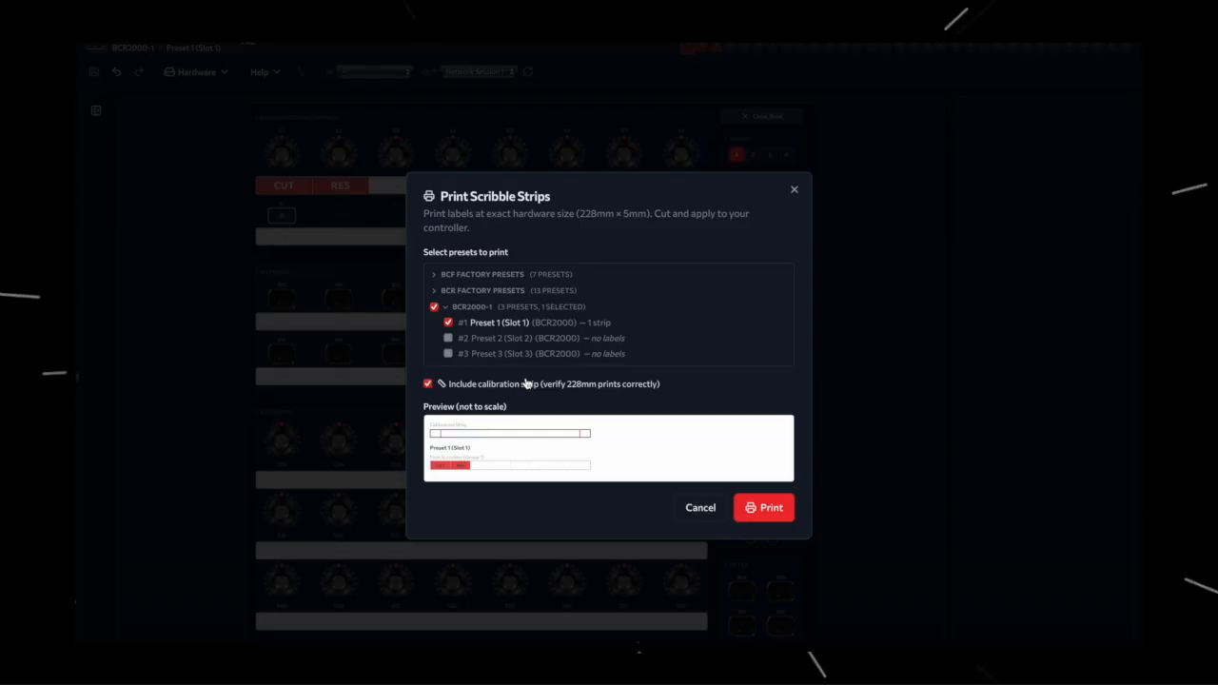
pyautogui.click(694, 508)
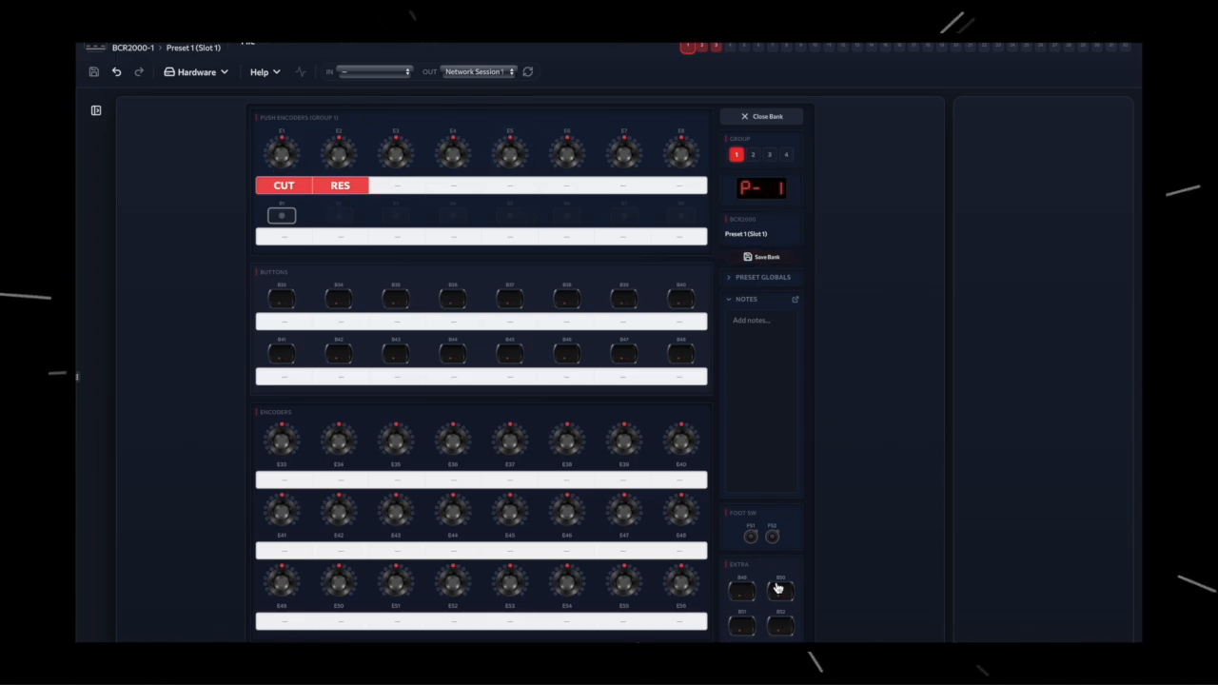
# Collapse the notes and examine the settings of foot switches FS1 and FS2 and the four extra buttons.
pyautogui.click(735, 299)
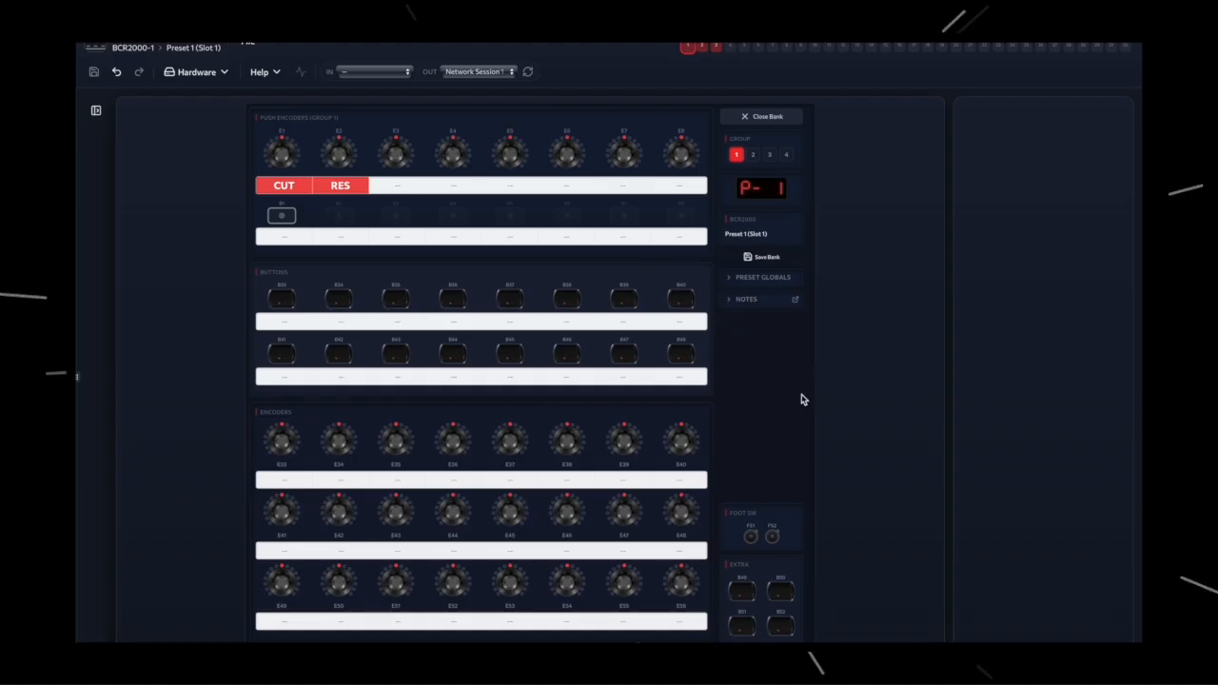
pyautogui.click(753, 539)
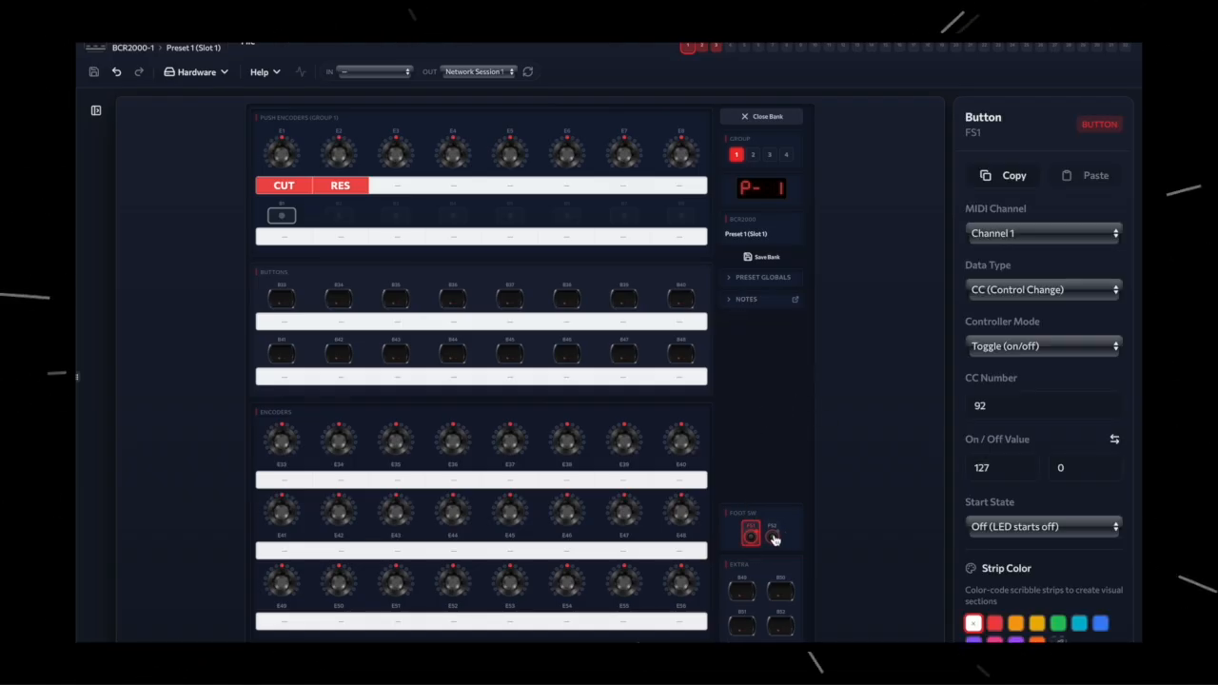
pyautogui.click(773, 538)
pyautogui.click(742, 593)
pyautogui.click(779, 591)
pyautogui.click(773, 628)
pyautogui.click(737, 628)
pyautogui.scroll(-3, 990, 437)
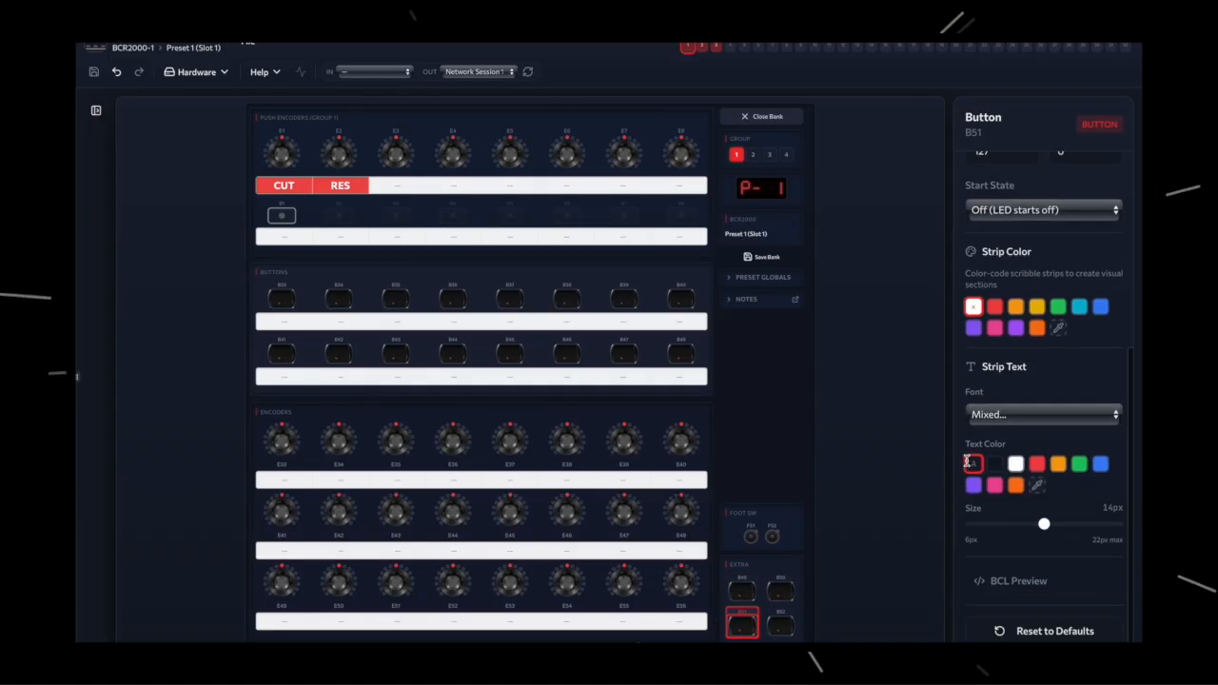
pyautogui.scroll(5, 970, 463)
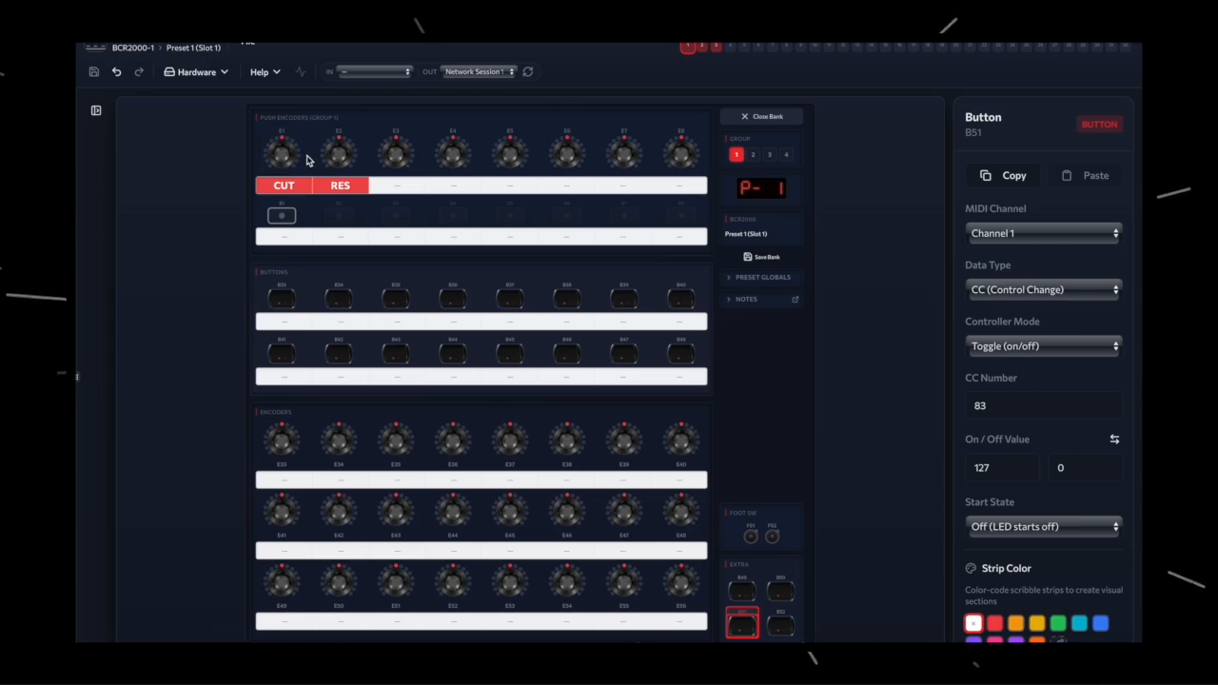
# Enable Virtual Mode and turn push encoders E1 to E5 to produce output in the MIDI monitor.
pyautogui.click(225, 84)
pyautogui.click(211, 101)
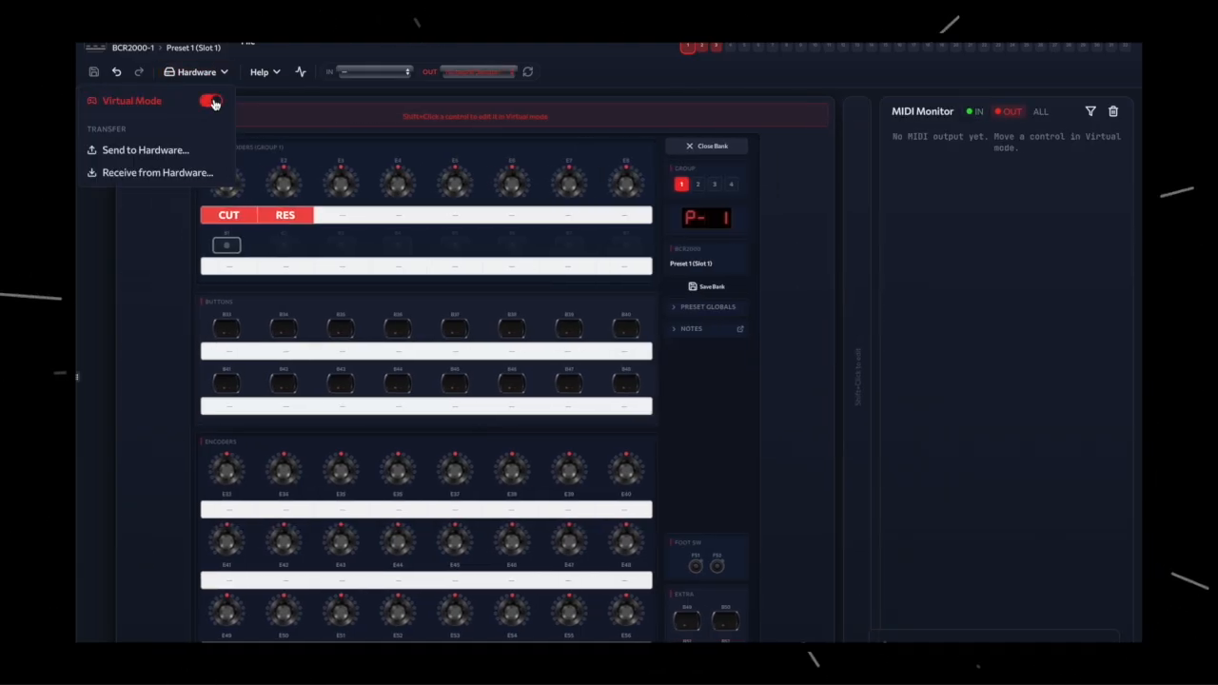
pyautogui.click(155, 231)
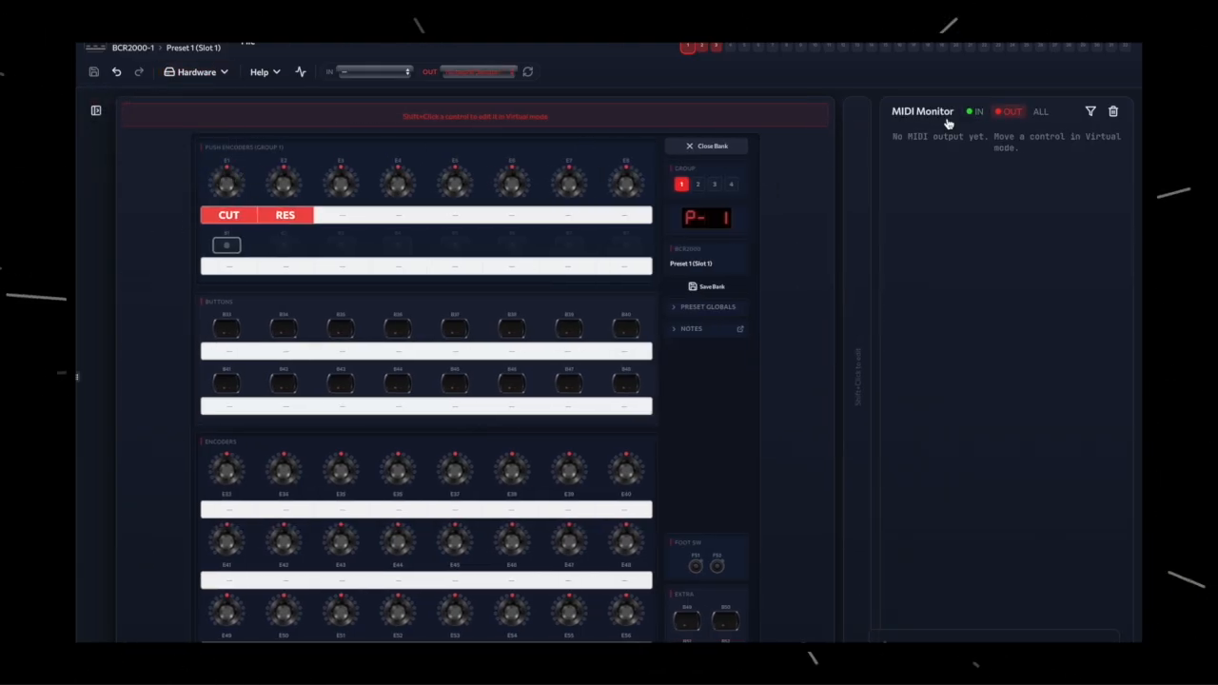
pyautogui.moveTo(238, 181); pyautogui.dragTo(453, 235)
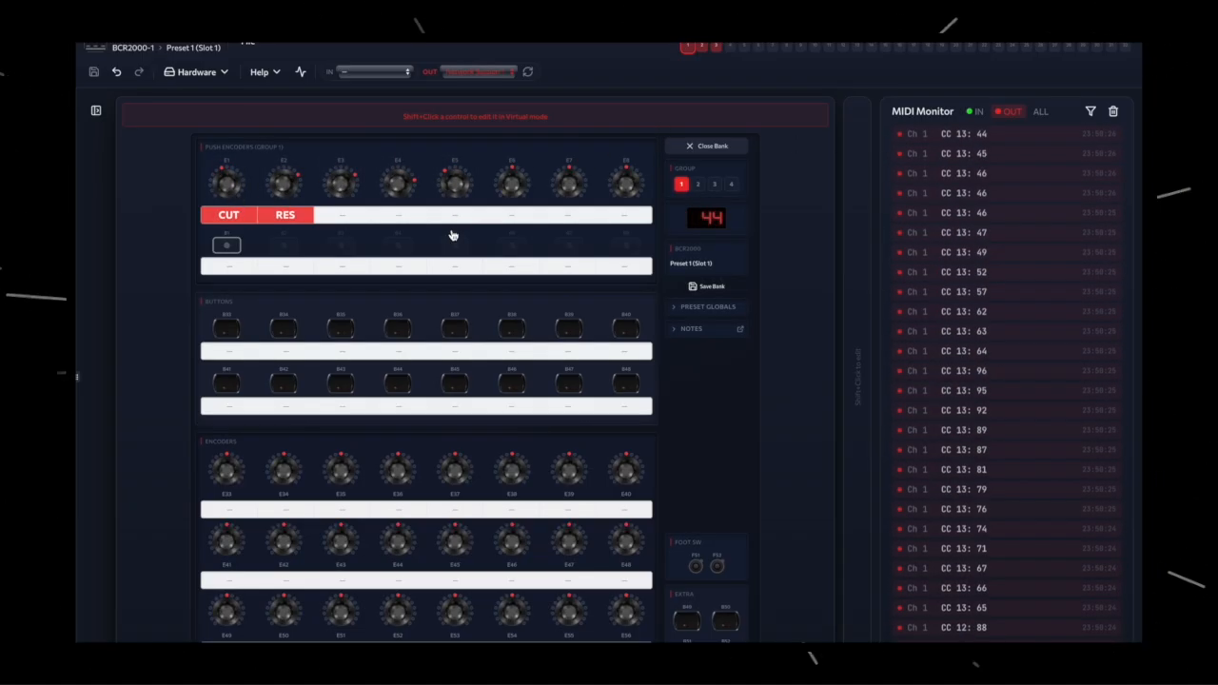
# Set the MIDI output port to IAC MIDI BUS Bus 1 and turn encoders E1 and E2 to send messages.
pyautogui.click(472, 71)
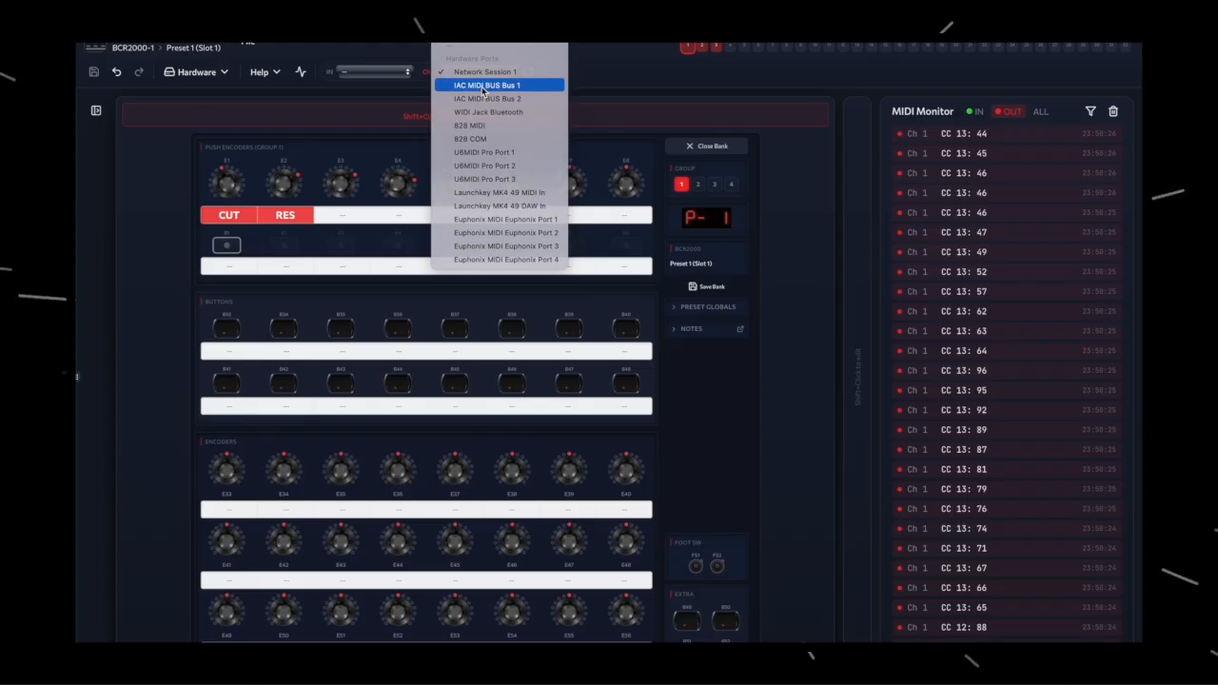
pyautogui.click(484, 88)
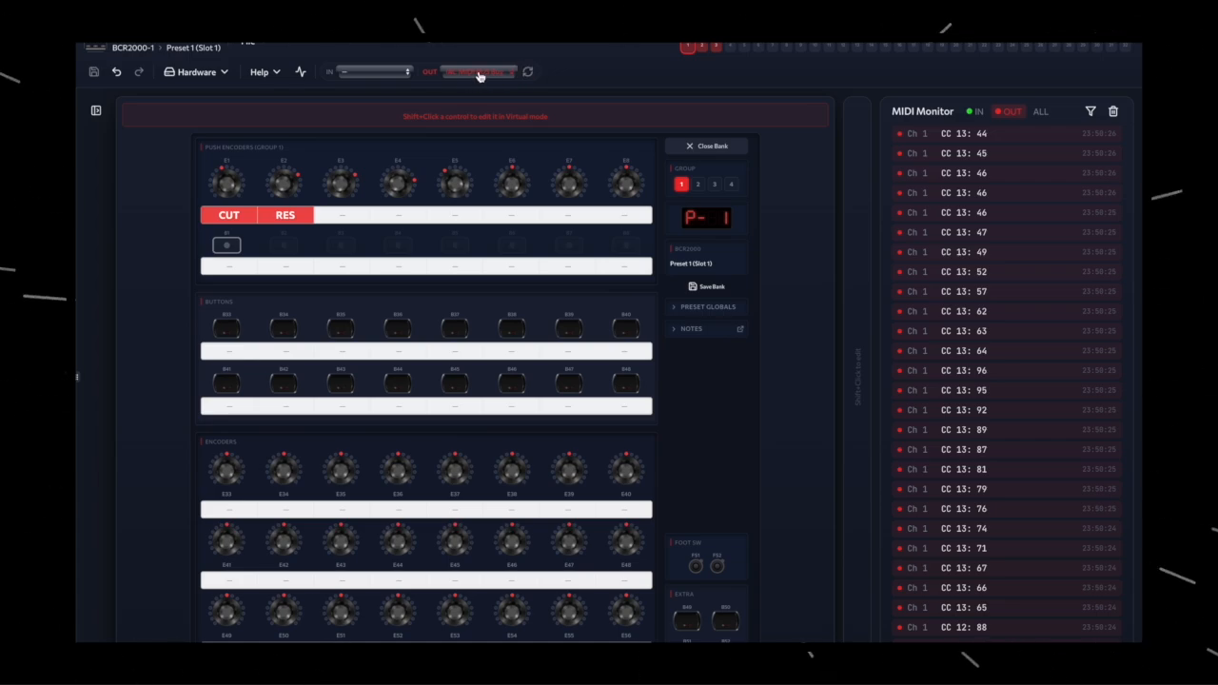
pyautogui.moveTo(231, 179)
pyautogui.mouseDown()
pyautogui.moveTo(267, 192)
pyautogui.moveTo(226, 194)
pyautogui.mouseUp()
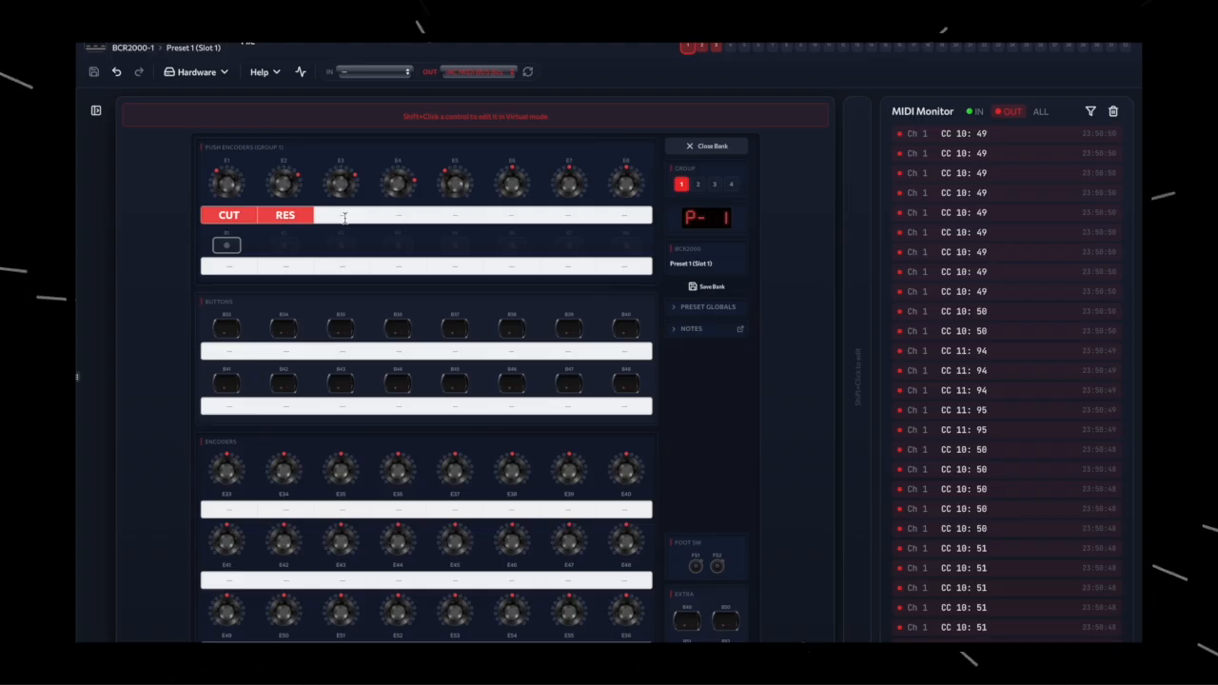
# Set up a hardware transfer to WIDI Jack Bluetooth, trying all 32 presets before switching back to the current preset only.
pyautogui.click(207, 76)
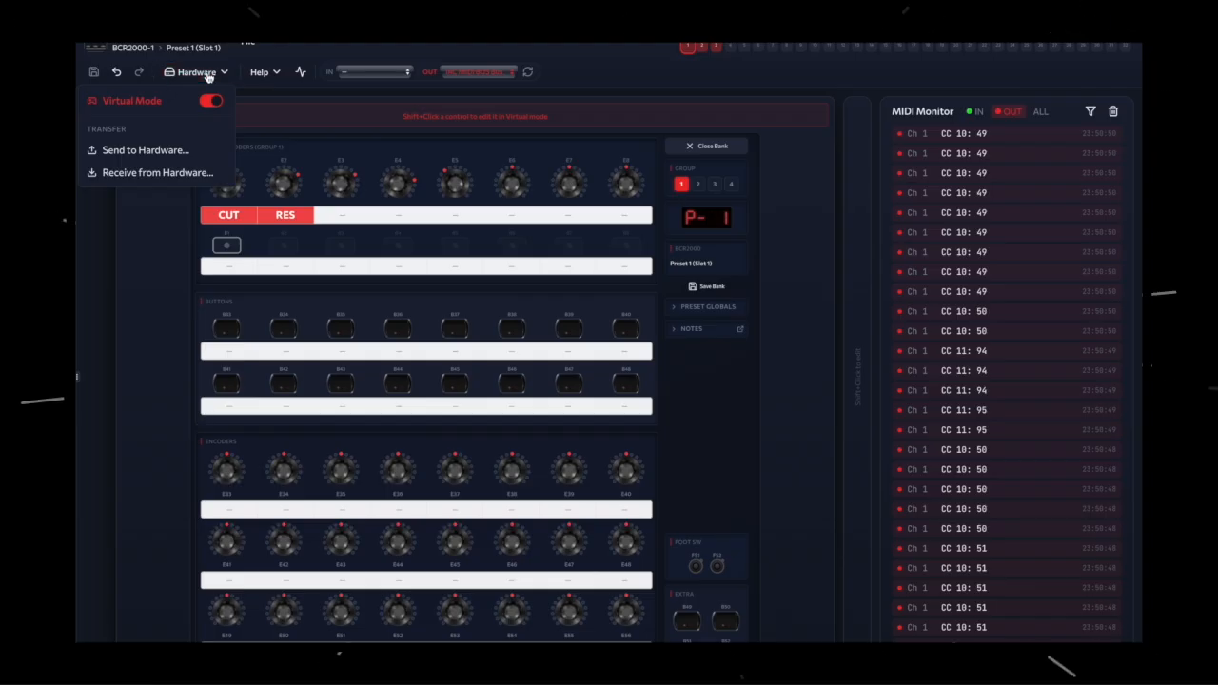
pyautogui.click(164, 154)
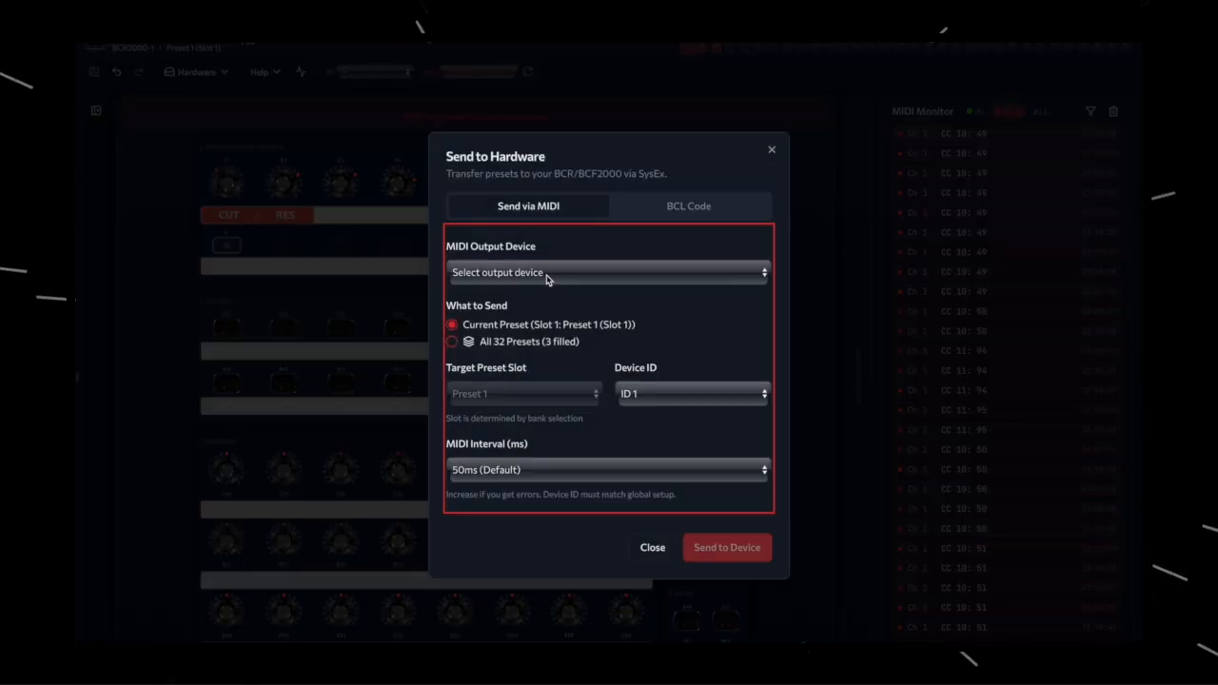
pyautogui.click(548, 275)
pyautogui.click(545, 332)
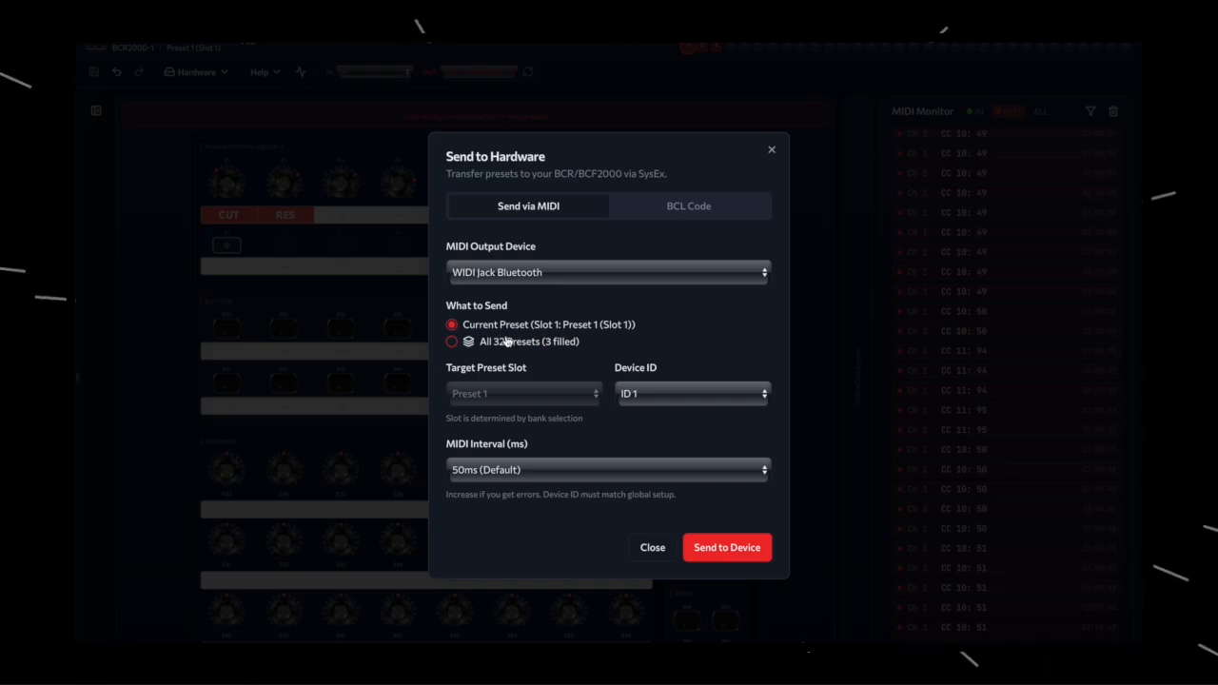
pyautogui.click(452, 341)
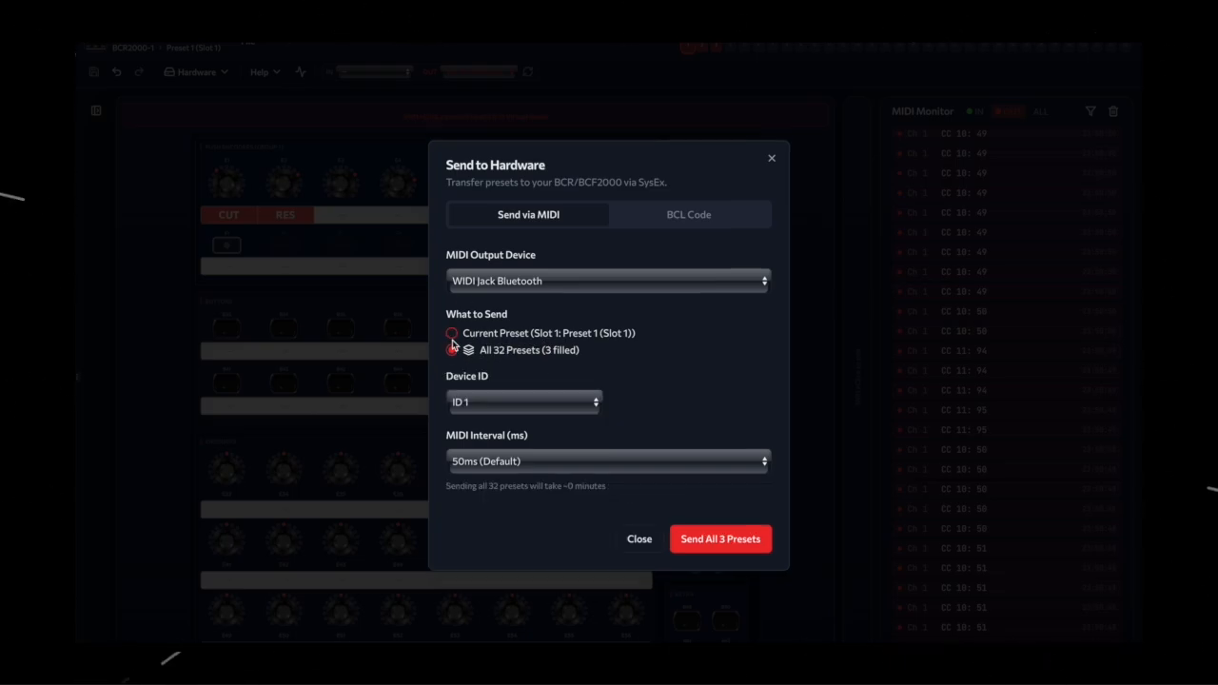
pyautogui.click(549, 335)
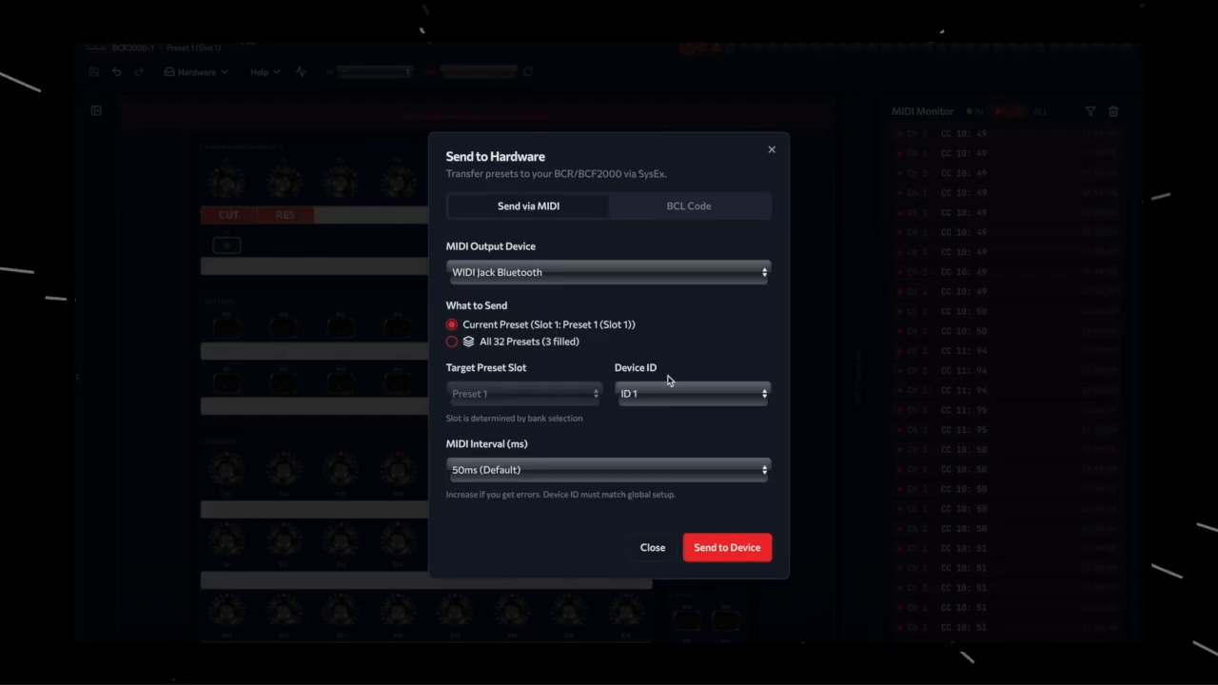
# Try different MIDI interval settings for the hardware transfer.
pyautogui.click(493, 472)
pyautogui.click(500, 451)
pyautogui.click(522, 471)
pyautogui.click(519, 483)
# Examine the BCL code generated for the current preset and close the transfer dialog without sending.
pyautogui.click(699, 206)
pyautogui.scroll(-20, 588, 416)
pyautogui.scroll(20, 588, 416)
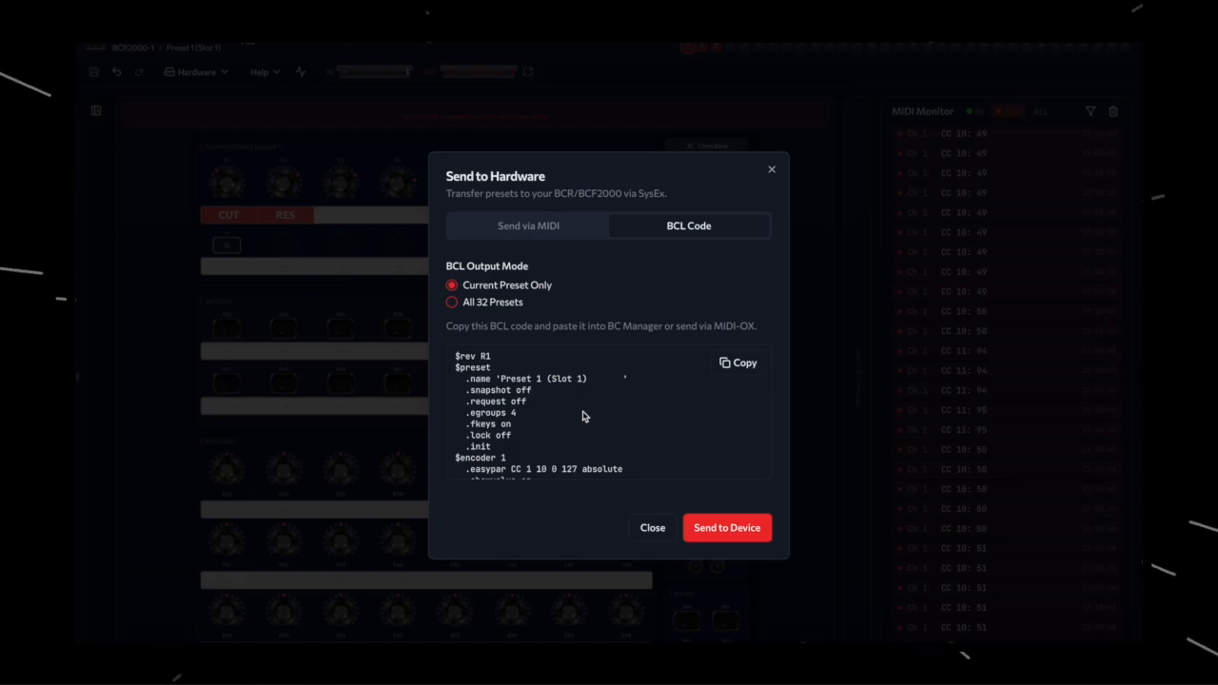
pyautogui.click(651, 530)
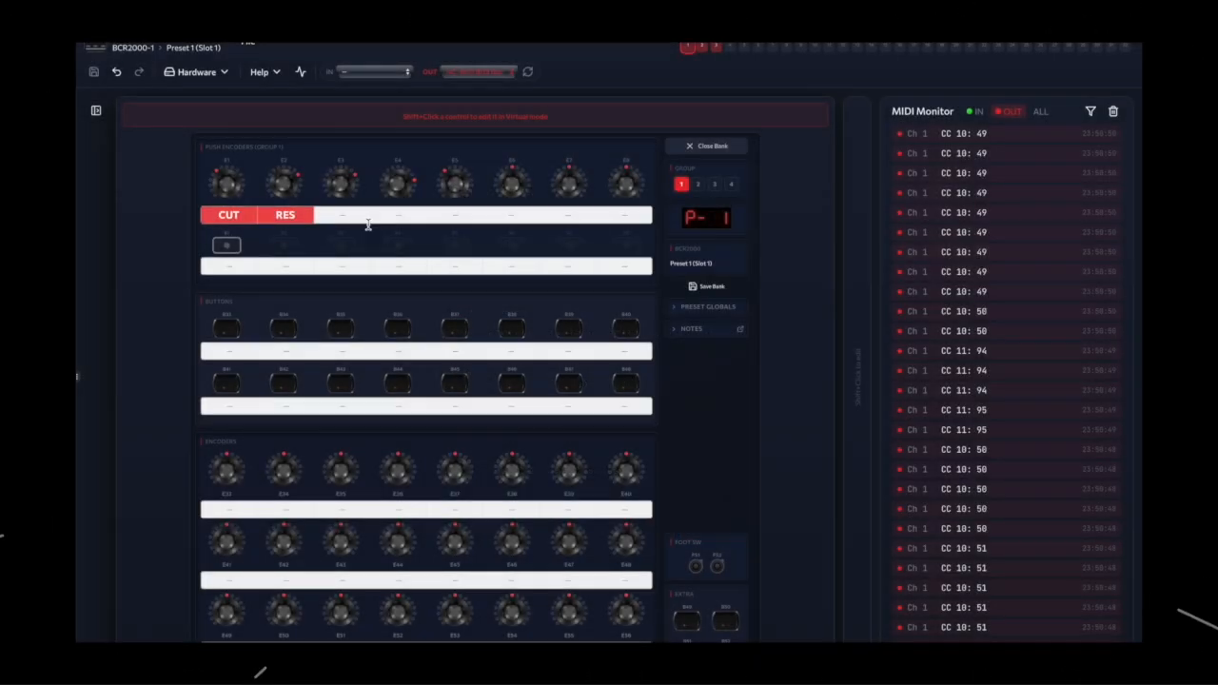
# Start listening for a single preset dump from the hardware with WIDI Jack Bluetooth as the MIDI input device.
pyautogui.click(196, 71)
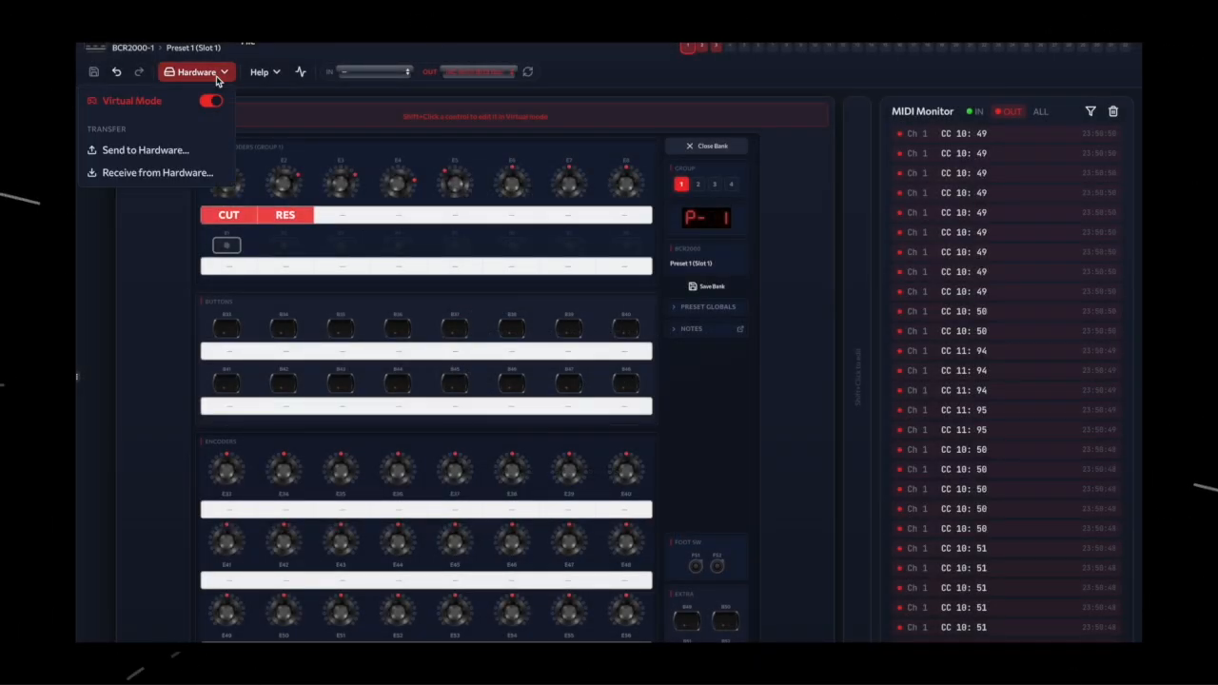
pyautogui.click(150, 172)
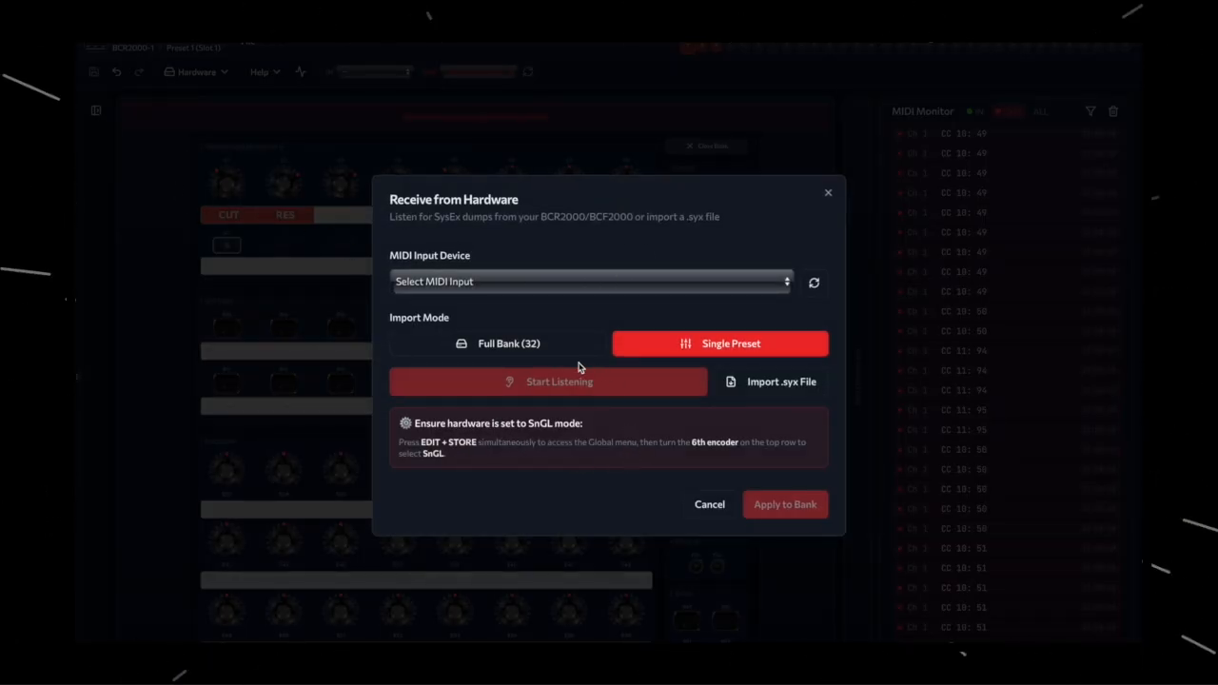
pyautogui.click(515, 275)
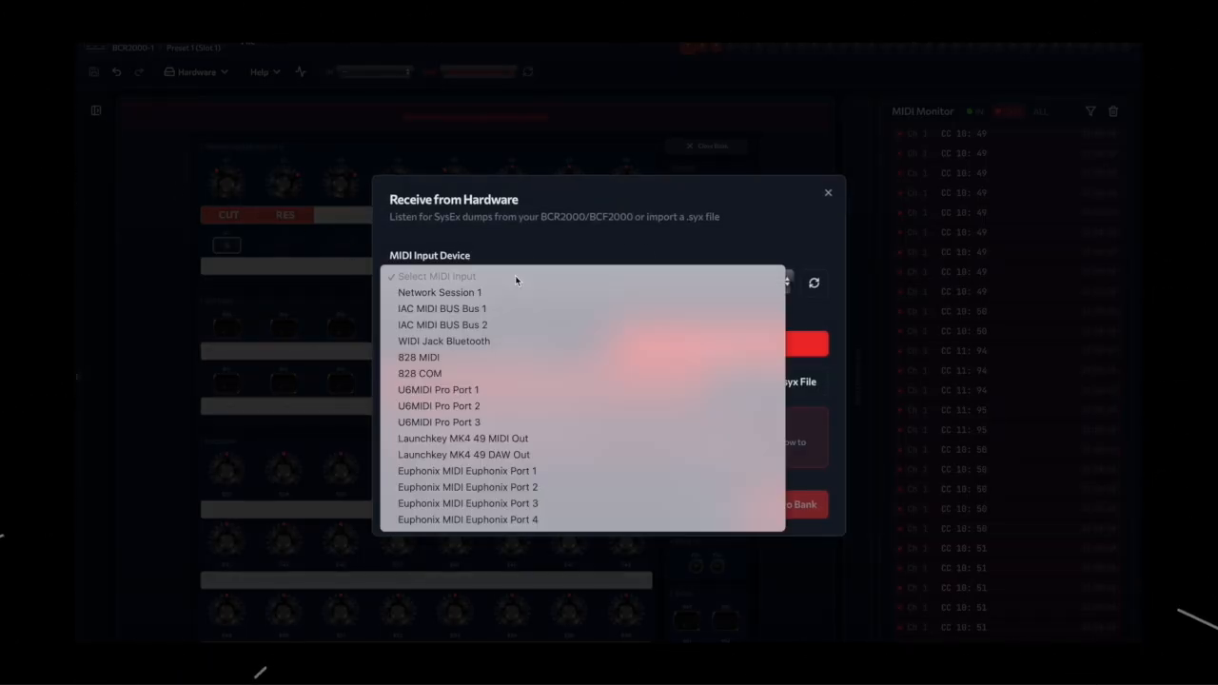
pyautogui.click(492, 342)
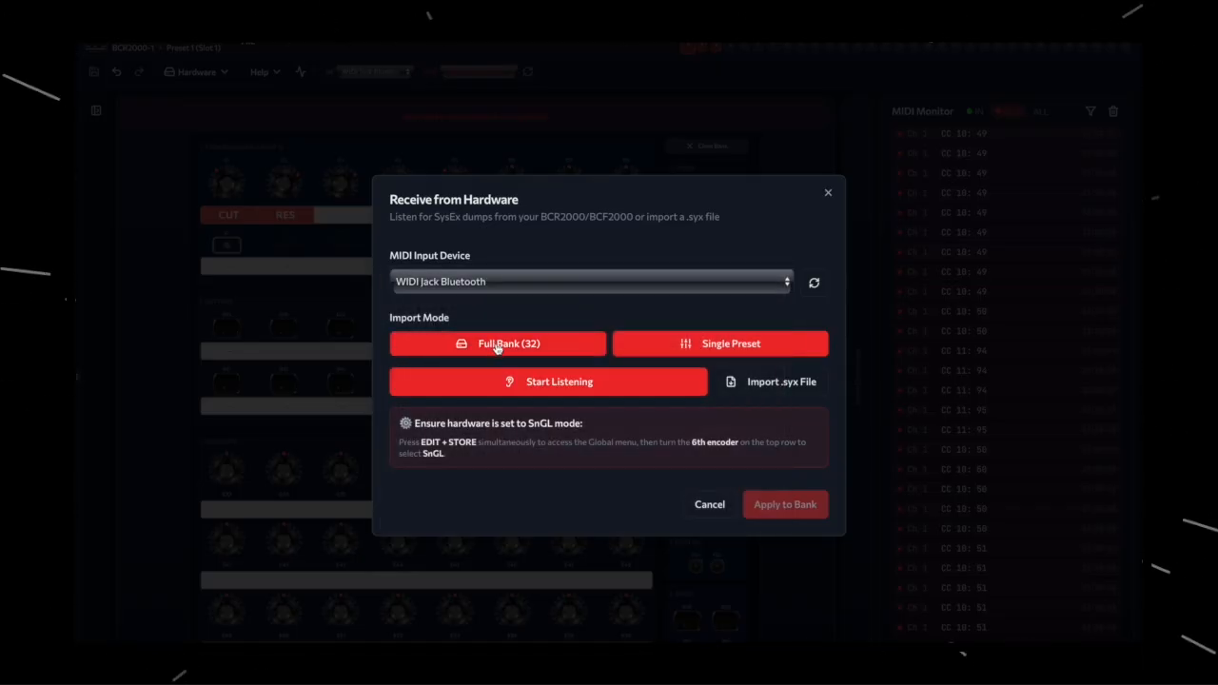
pyautogui.click(547, 386)
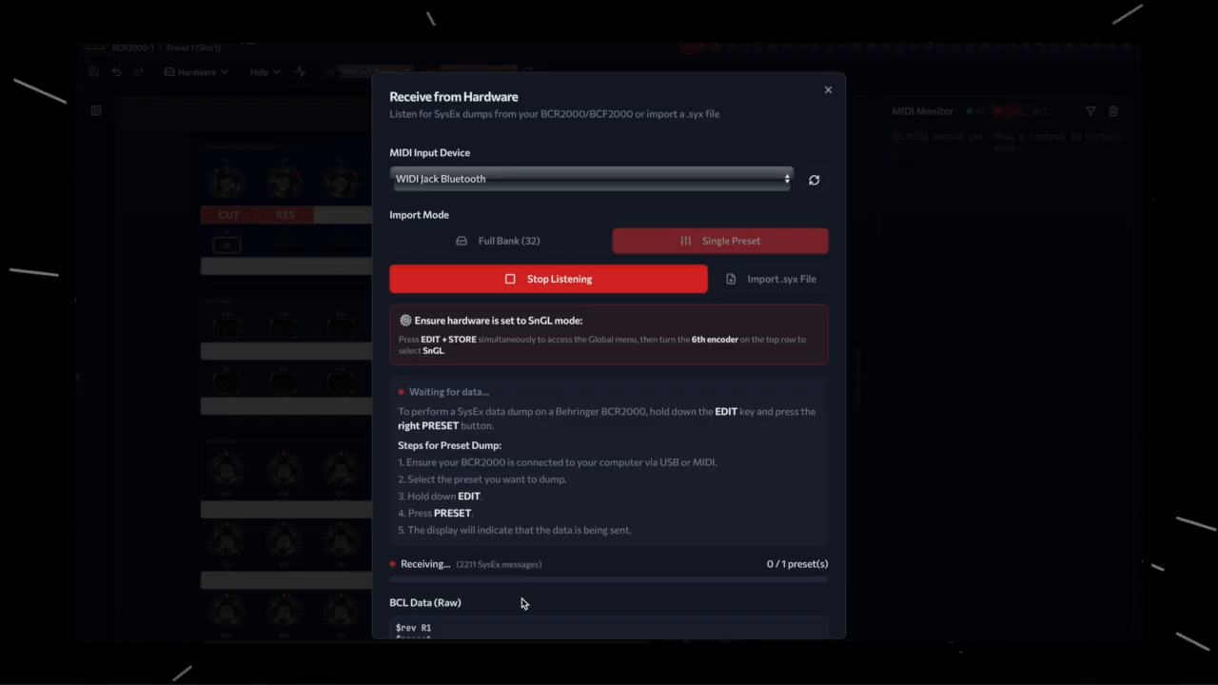
# Examine the raw BCL data of the preset dump being received and close the receive dialog without applying it to the bank.
pyautogui.scroll(-2, 544, 533)
pyautogui.scroll(-5, 529, 541)
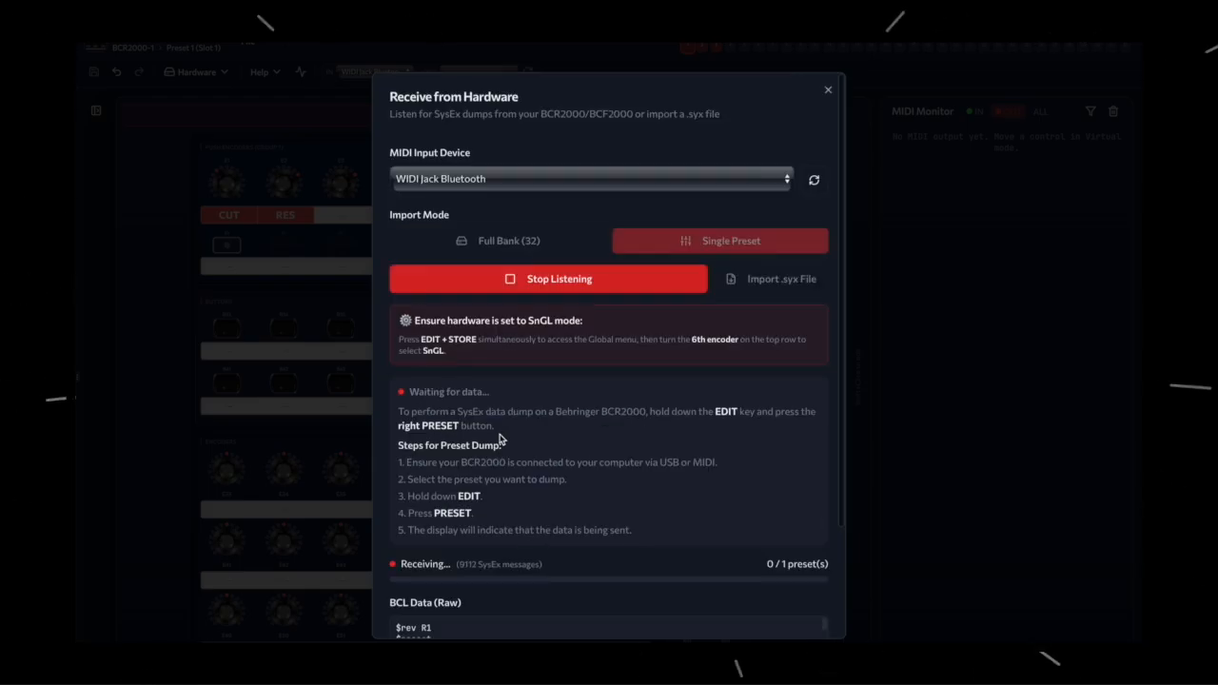
pyautogui.scroll(-2, 494, 447)
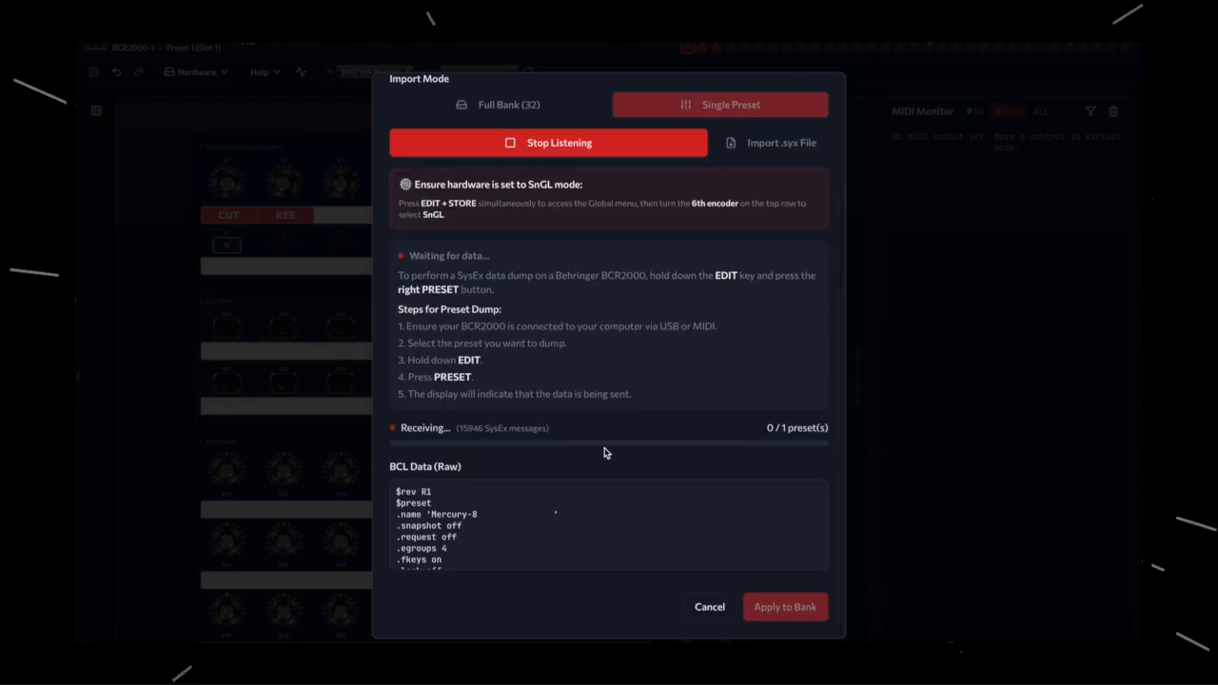
pyautogui.scroll(1, 576, 430)
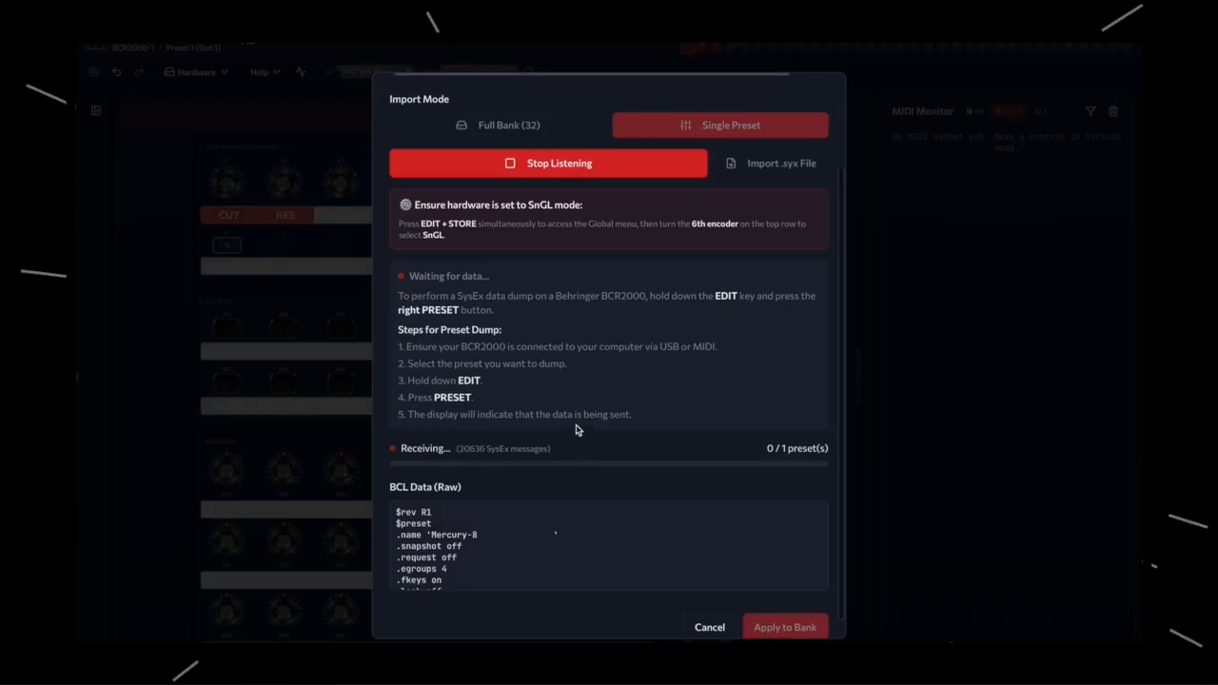
pyautogui.scroll(3, 508, 444)
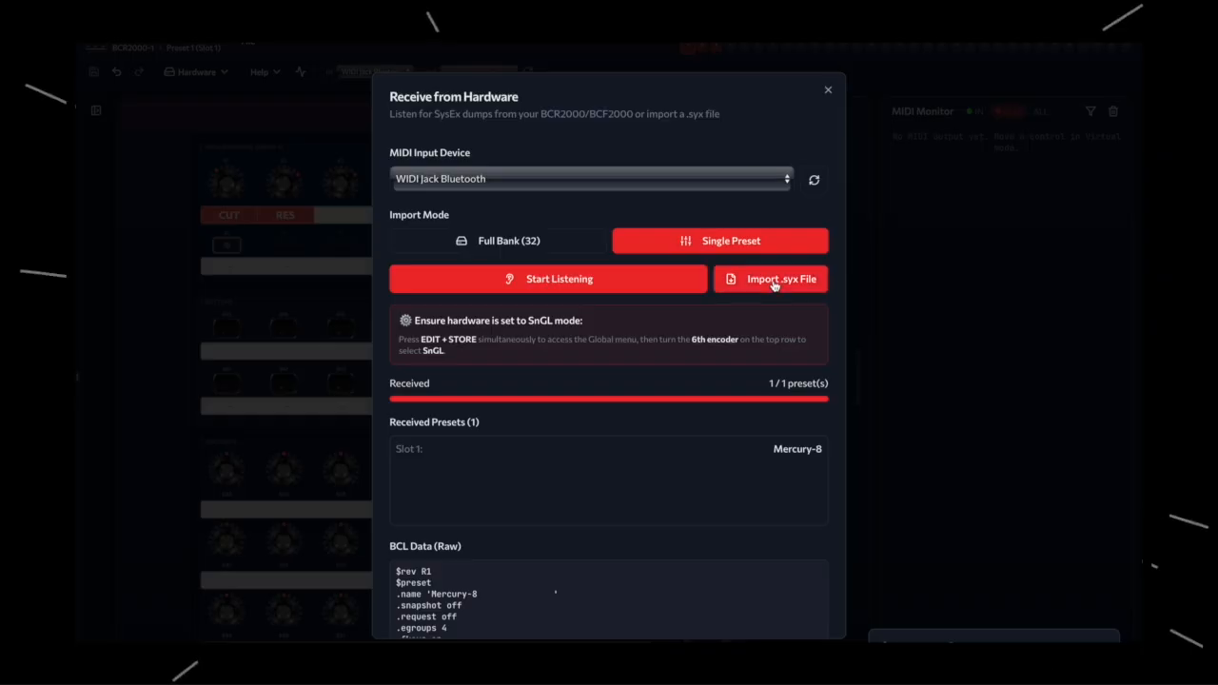
pyautogui.click(828, 90)
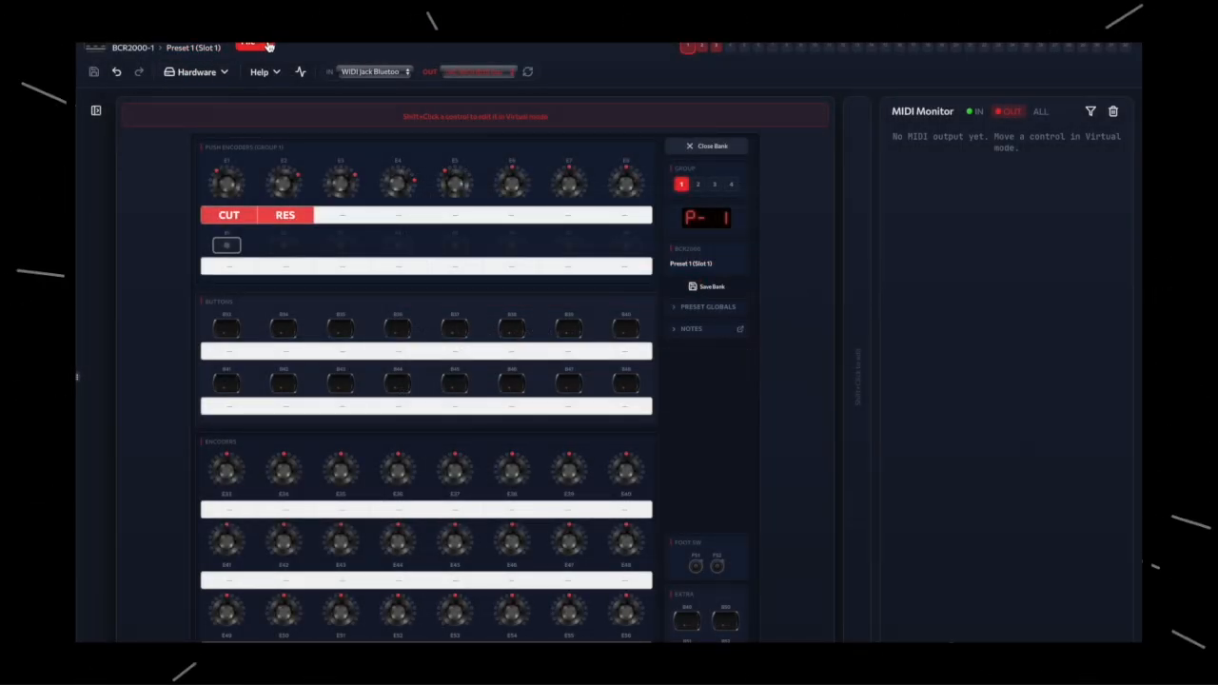
# Review the export and import options for presets and banks without choosing one, and hide the MIDI Monitor.
pyautogui.click(257, 45)
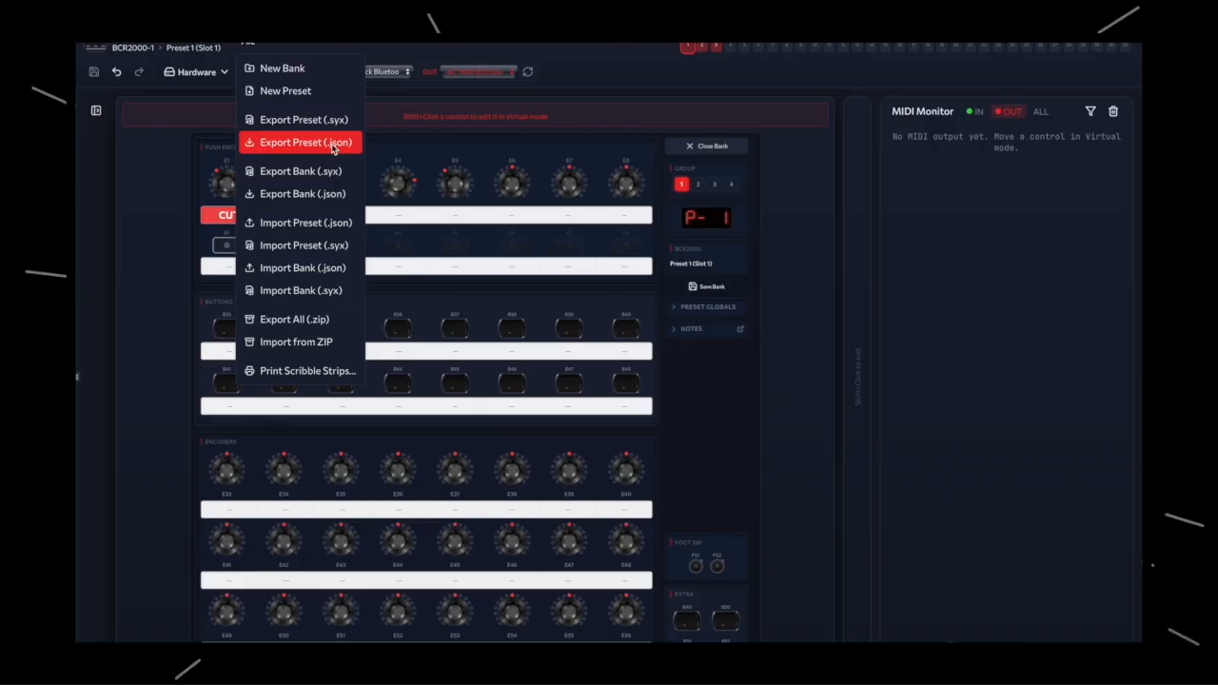
pyautogui.click(164, 240)
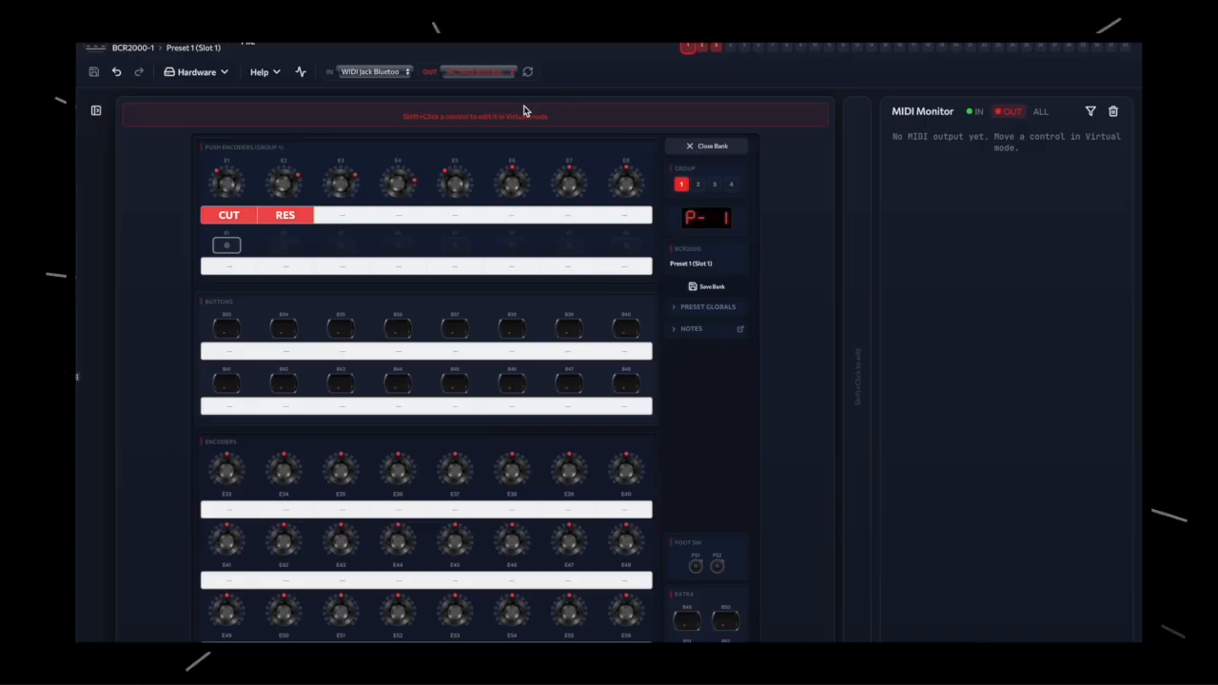
pyautogui.click(300, 72)
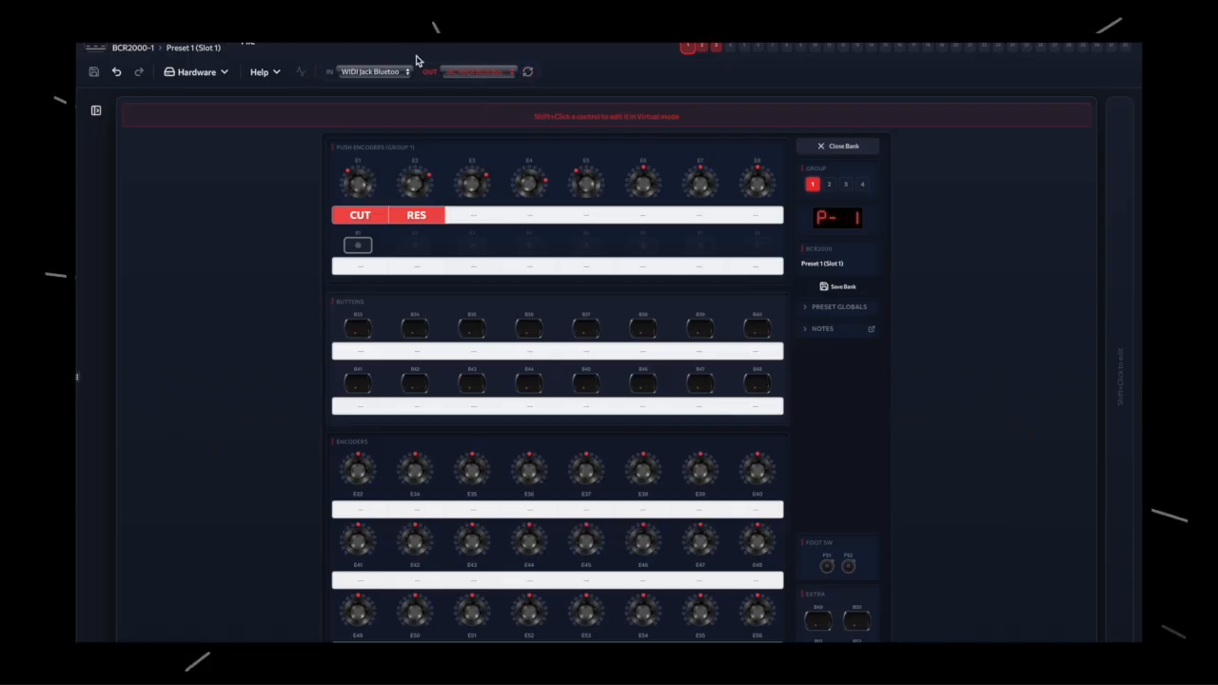